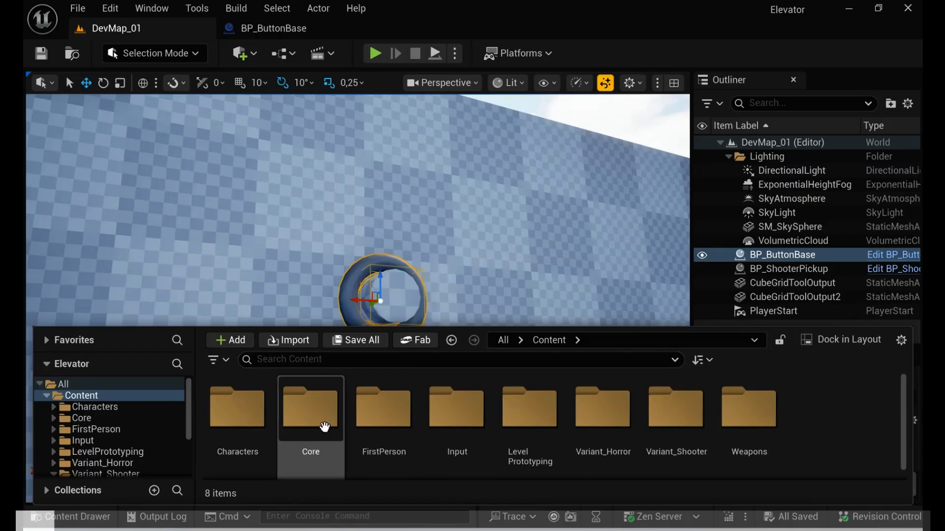
- Create a folder named Materials inside the project's Core content folder
double_click(320, 416)
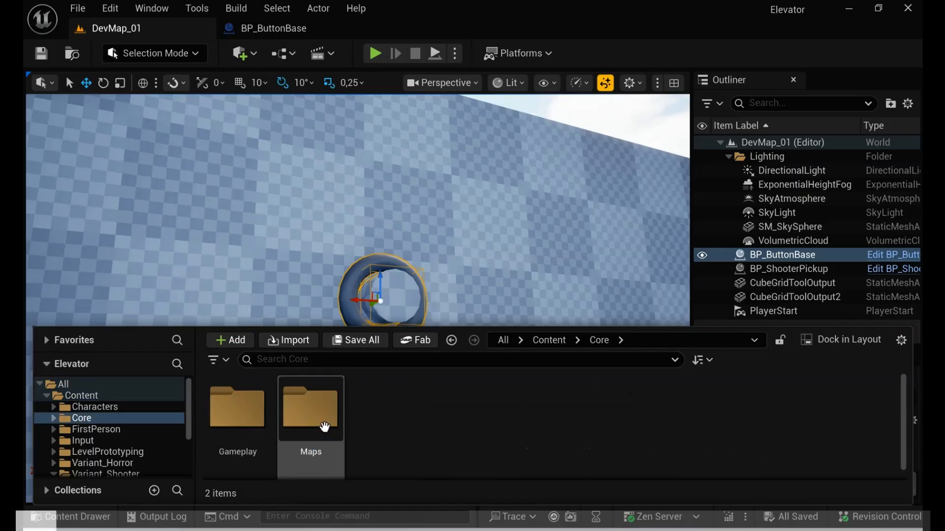
right_click(402, 414)
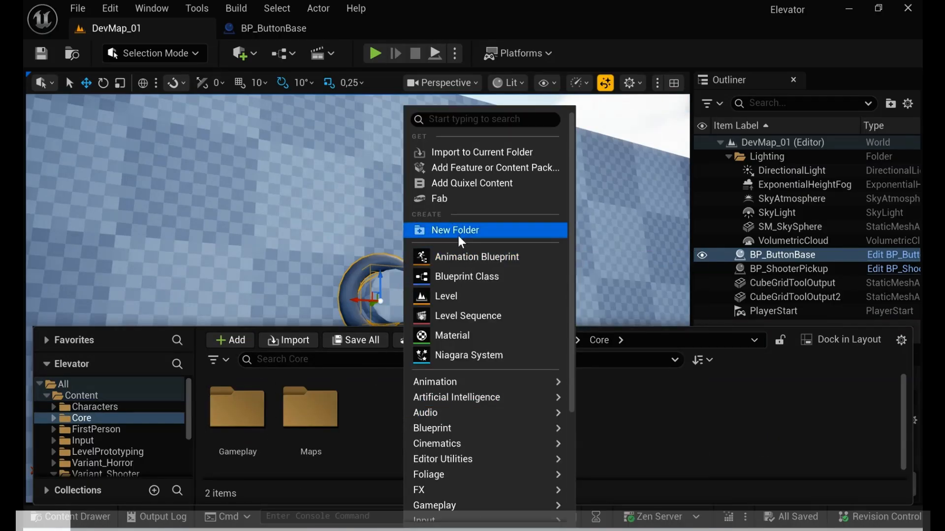
click(460, 235)
text(Materials)
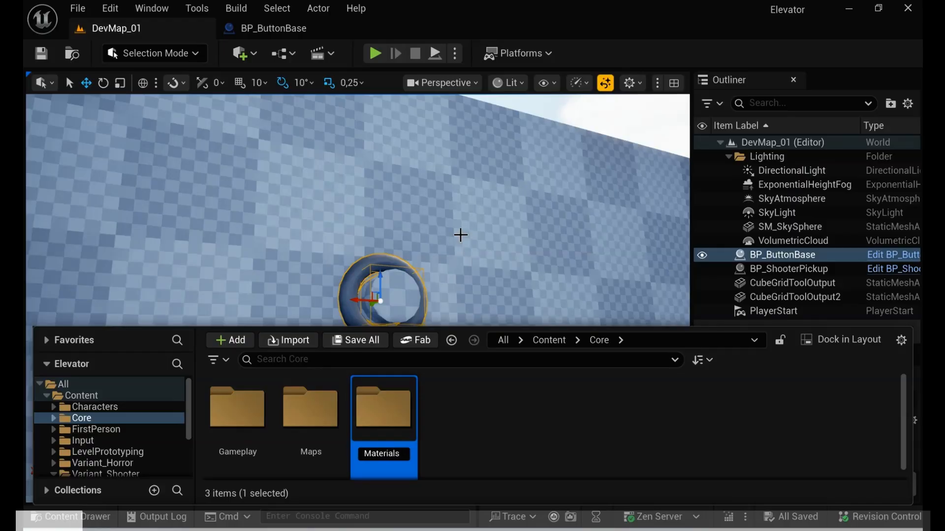
key(Return)
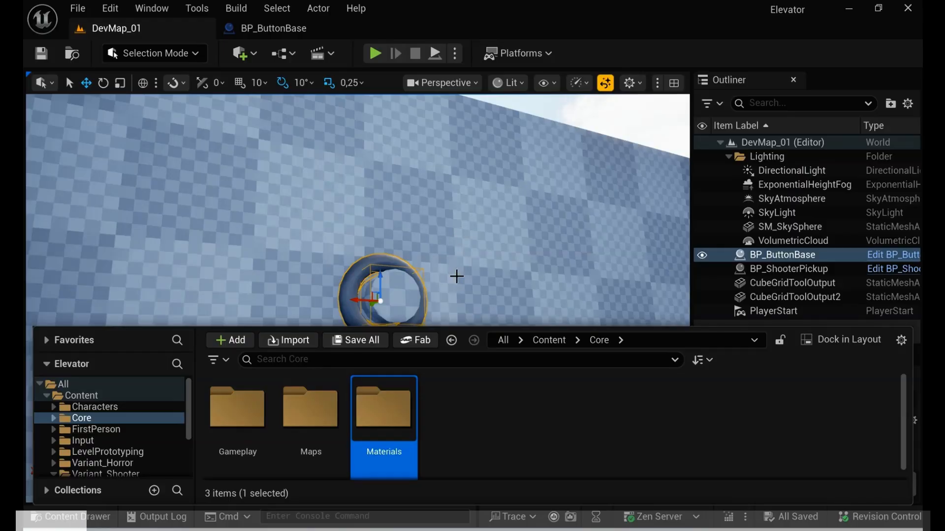
- Create a new material named M_Button in the Materials folder
double_click(400, 416)
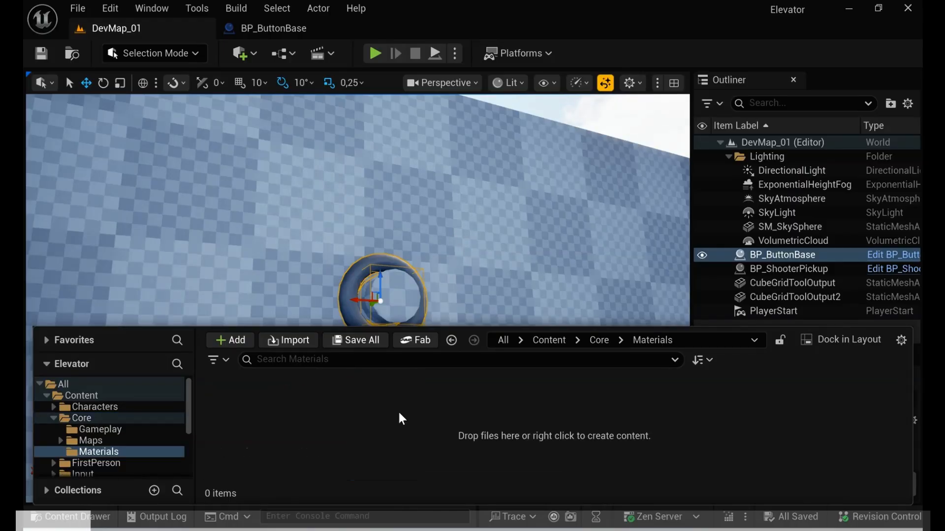
right_click(285, 419)
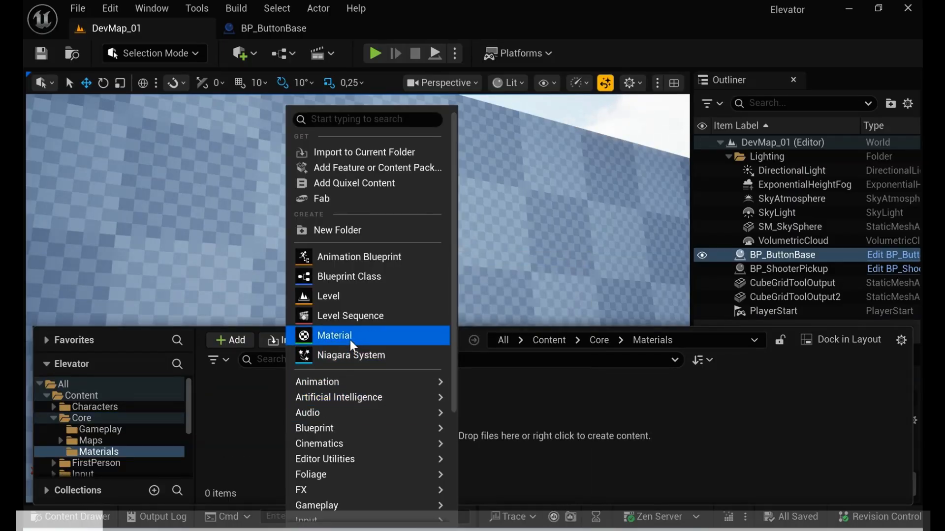
click(350, 339)
text(M)
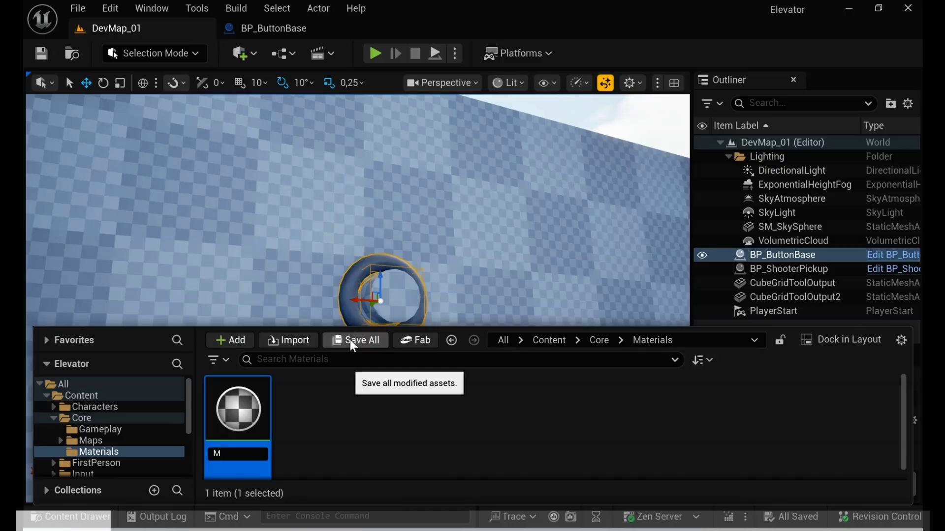
text(_Butto)
key(BackSpace)
text(ton)
key(Return)
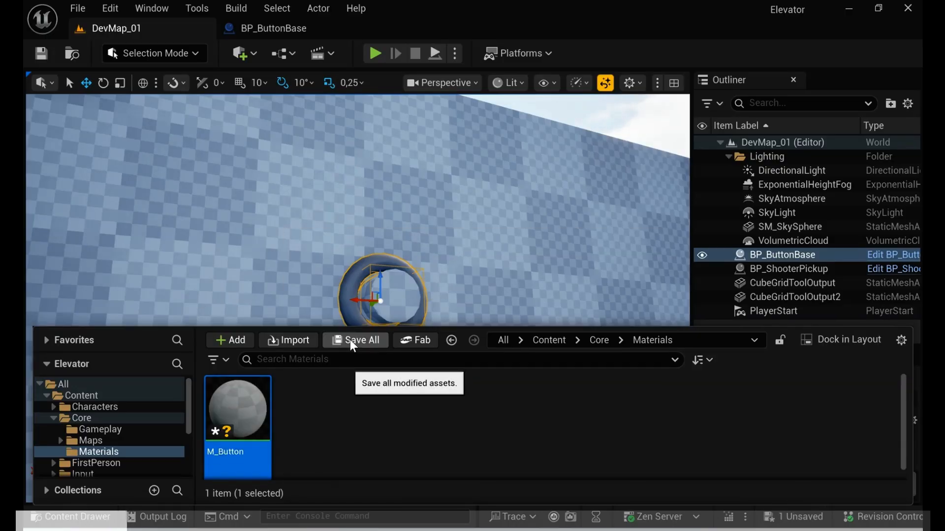
- Open M_Button for editing, docked among the main window's editors, and set its shading model to Unlit
double_click(250, 422)
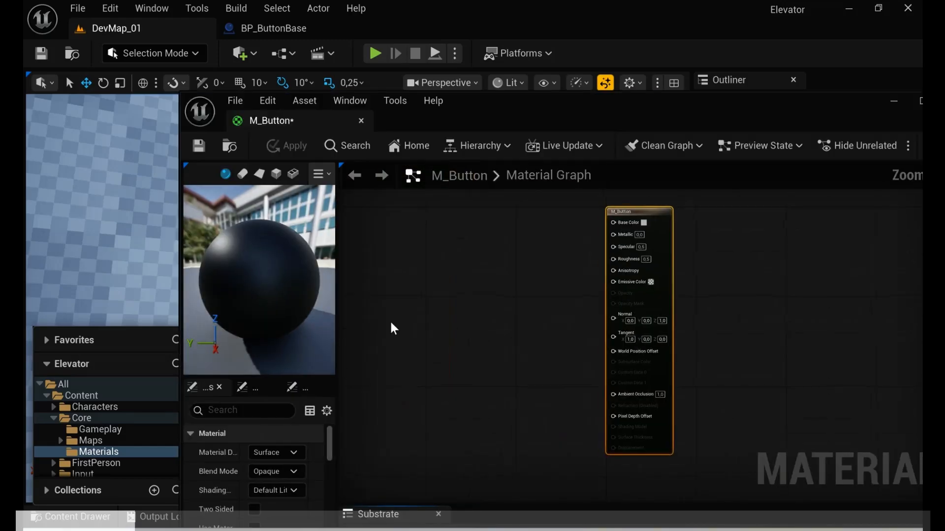
drag(265, 123, 336, 34)
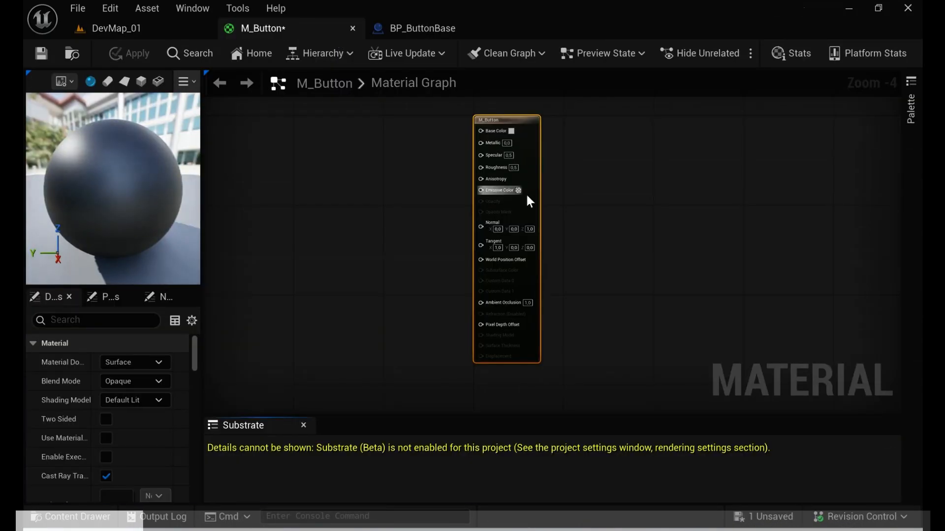
click(140, 383)
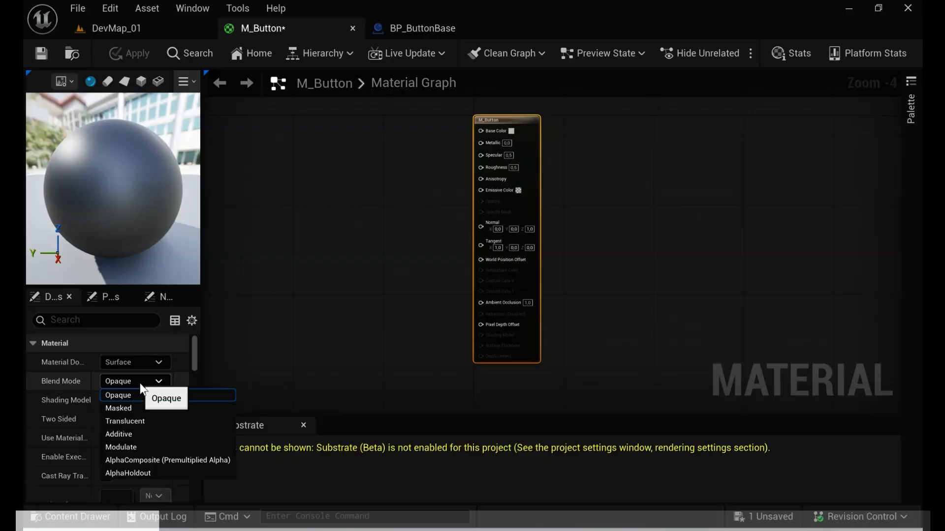
click(141, 392)
click(140, 399)
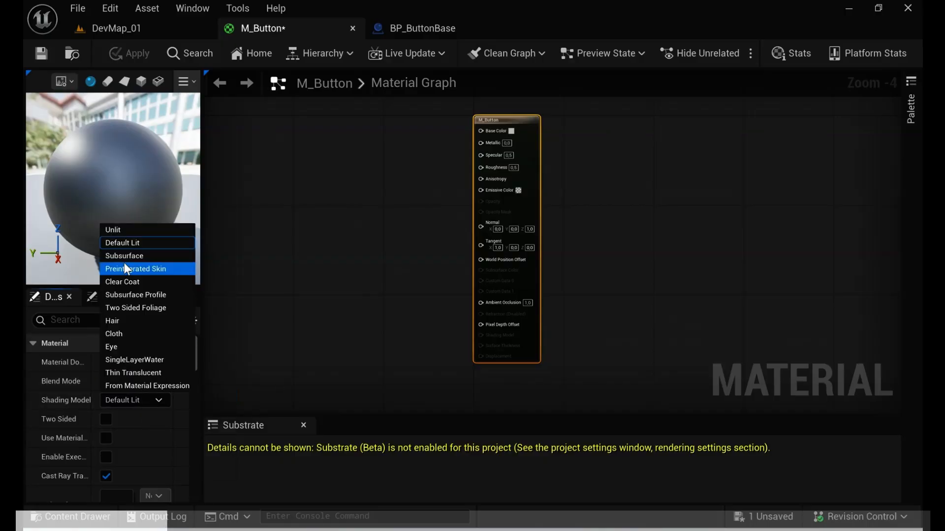
click(126, 230)
- Add a four-component constant converted to a parameter named Color, and connect its output to the material's Emissive Color
scroll(550, 335, up, 4)
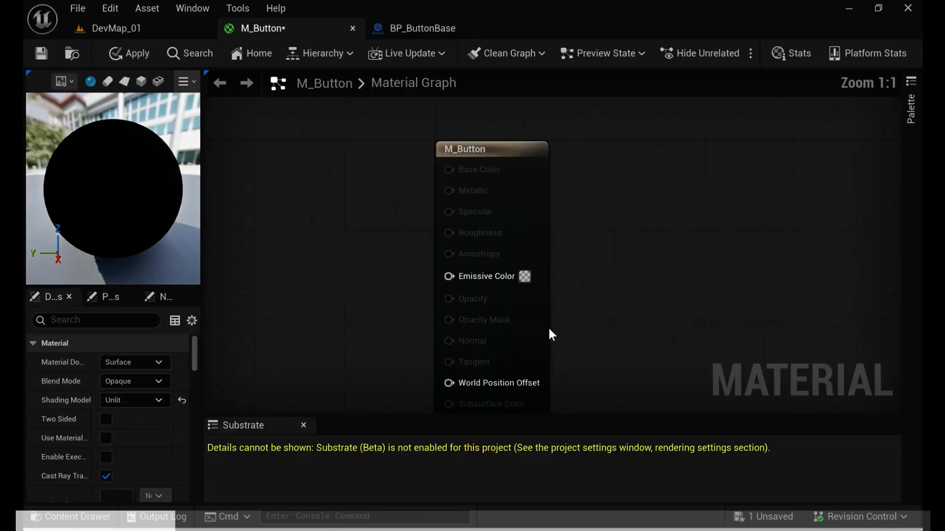
right_drag(550, 335, 701, 270)
drag(597, 226, 404, 183)
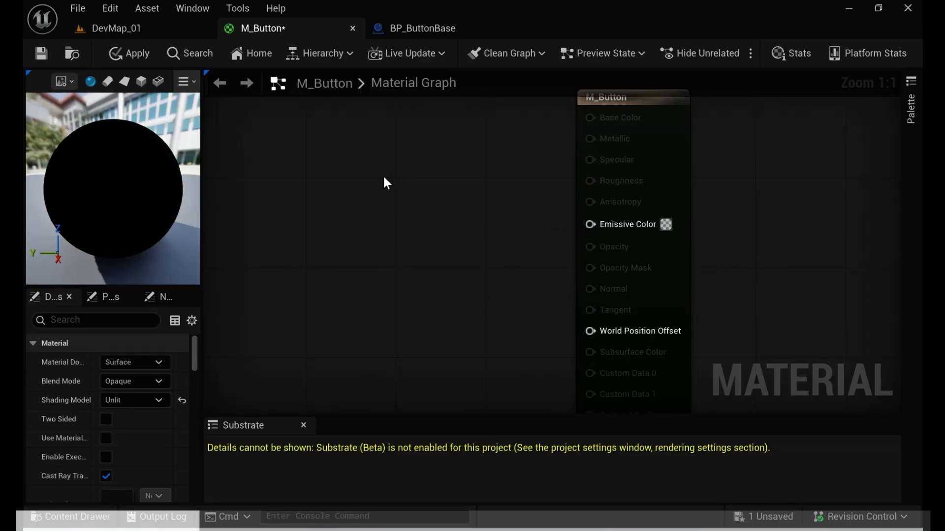
click(384, 178)
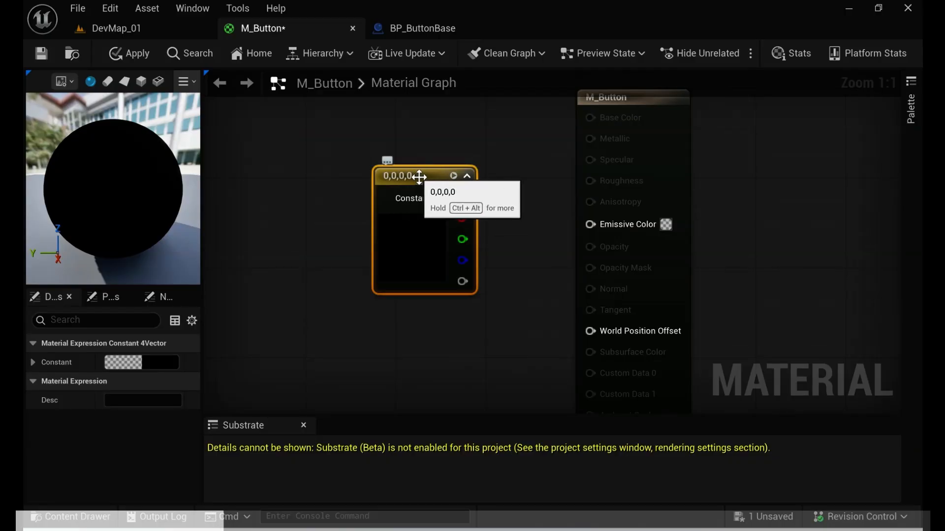
right_click(418, 178)
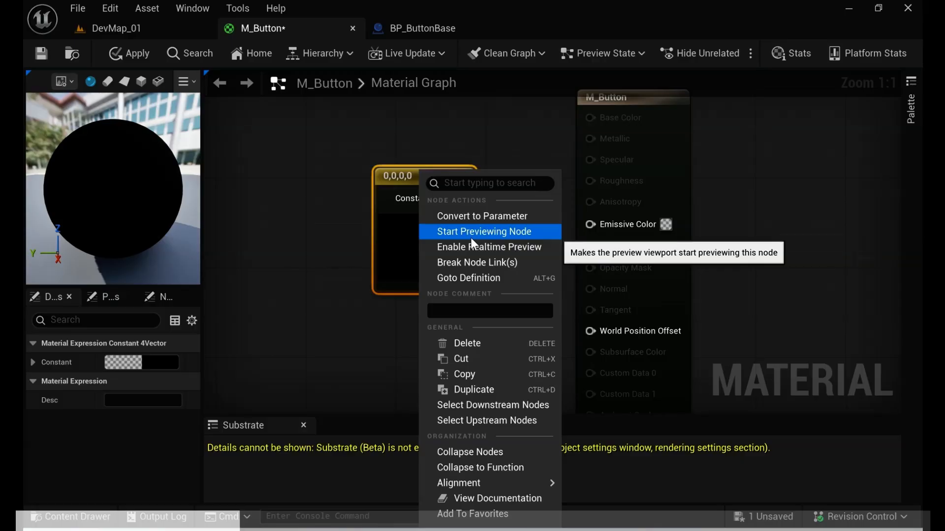
click(471, 217)
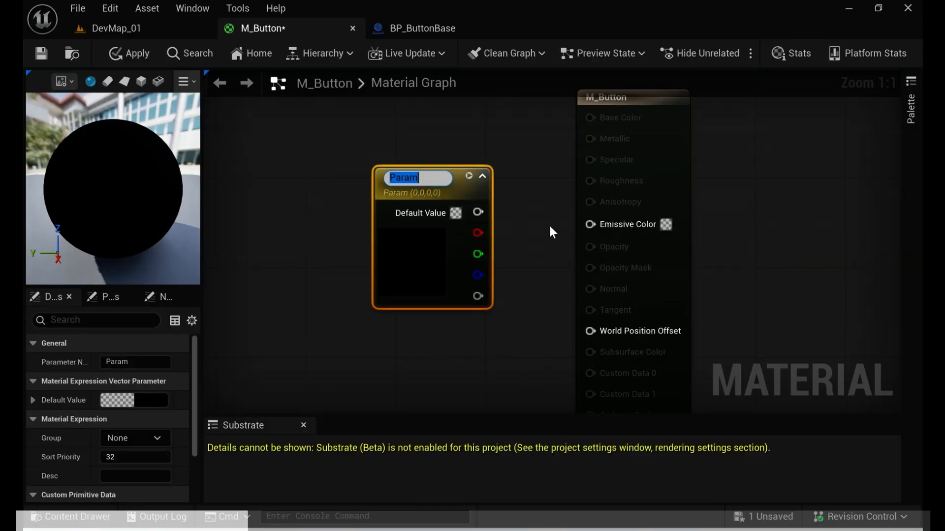
text(Color)
key(Return)
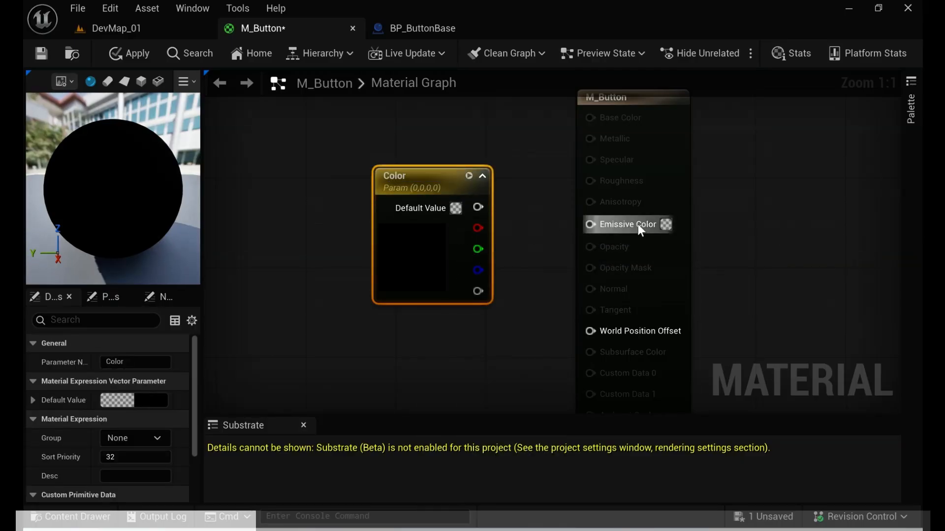
drag(415, 185, 393, 174)
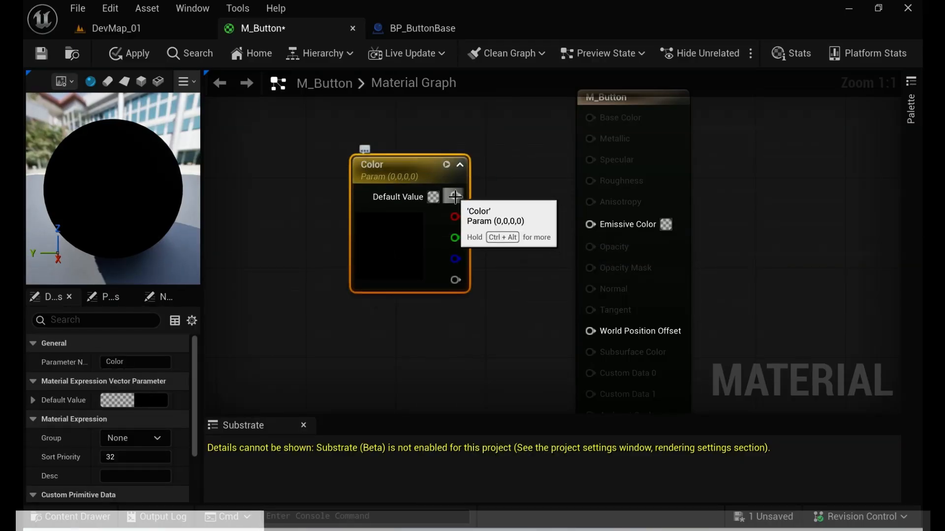
drag(453, 196, 589, 225)
- Set the Color parameter's default value to pure green (G 1.0), then apply and save the M_Button material
double_click(384, 227)
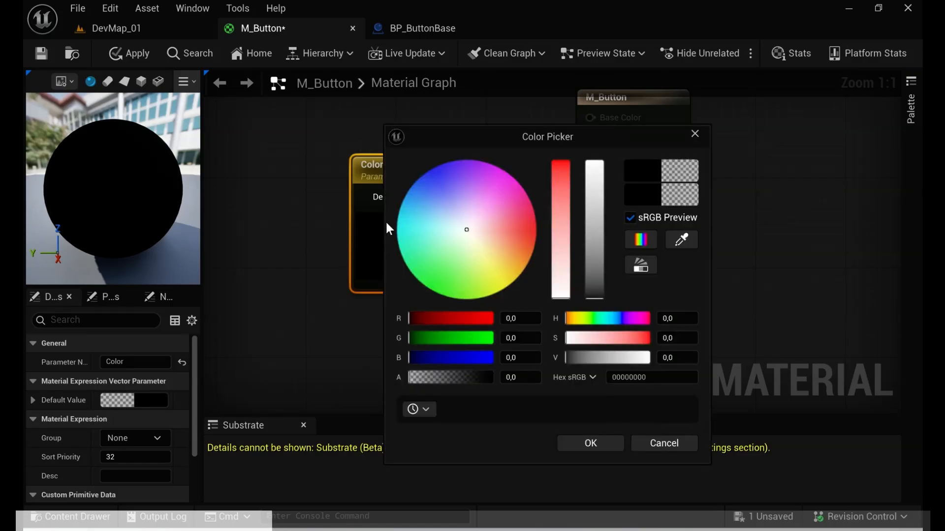
drag(422, 338, 535, 344)
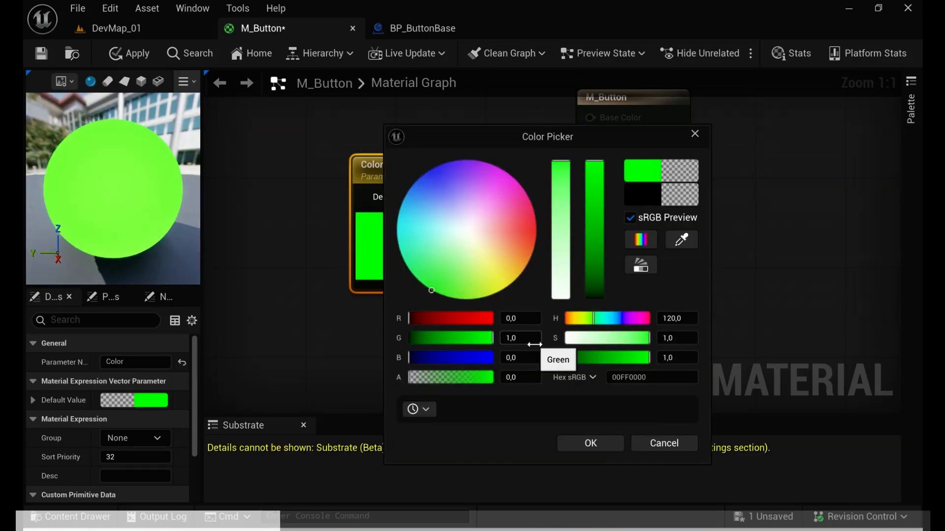
click(604, 436)
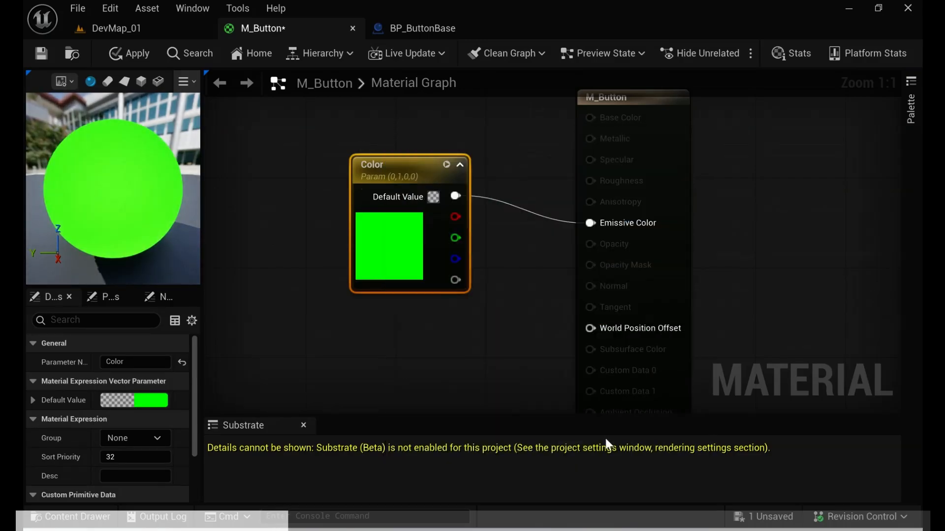
click(134, 55)
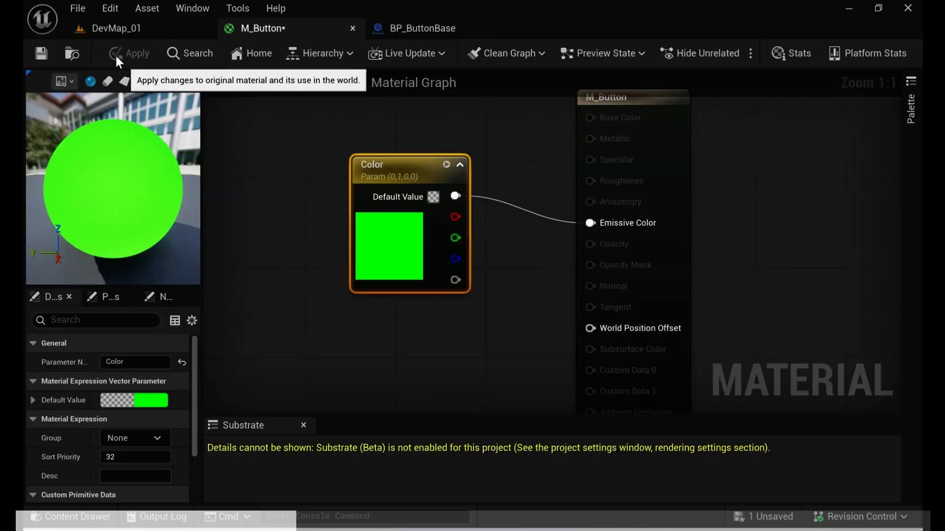
click(42, 51)
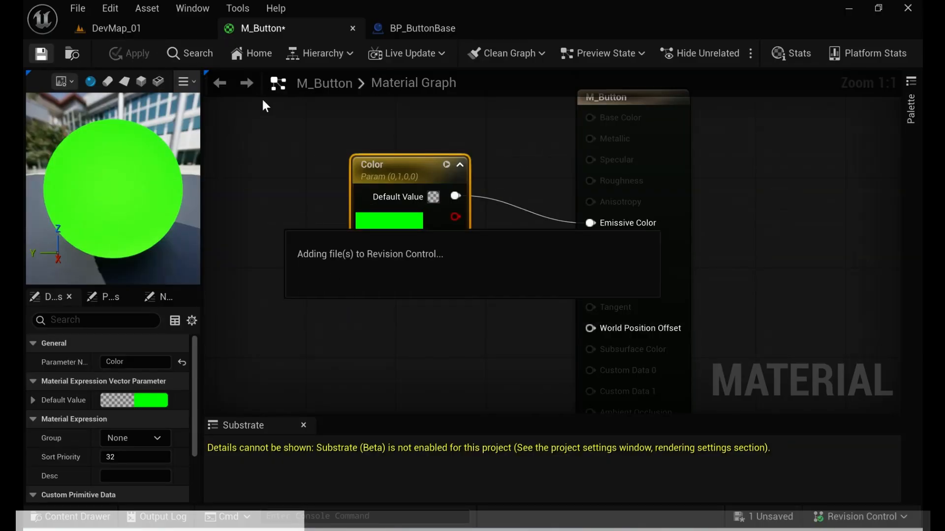
- Back in the DevMap_01 level, create a material instance of M_Button named MI_RedButton
click(124, 31)
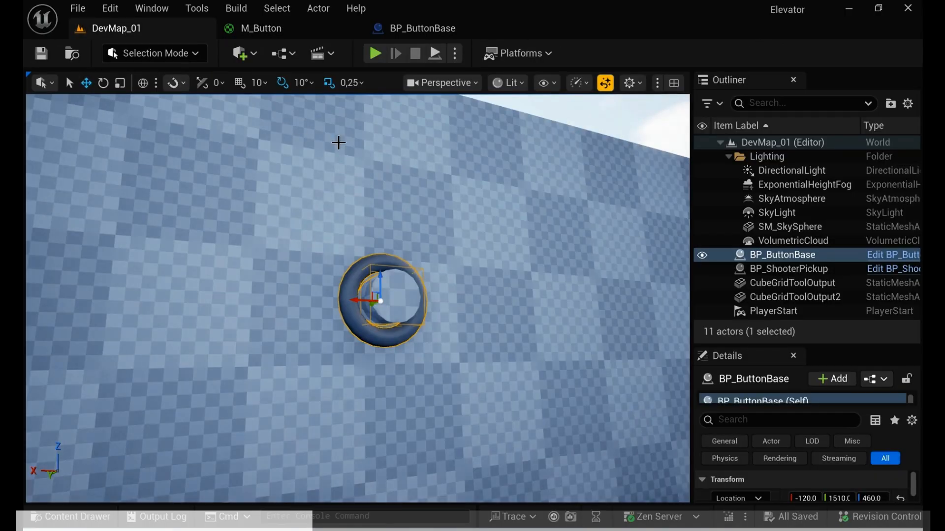
key(ctrl+space)
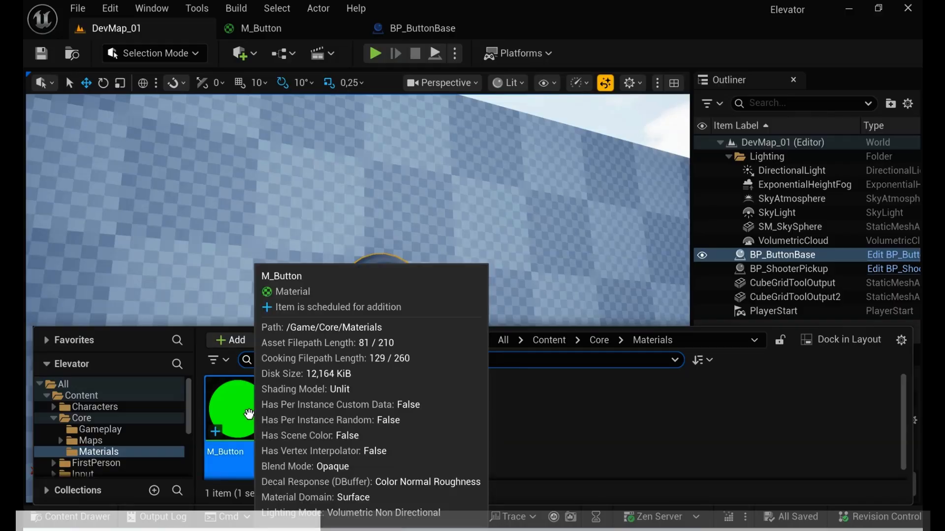
right_click(249, 414)
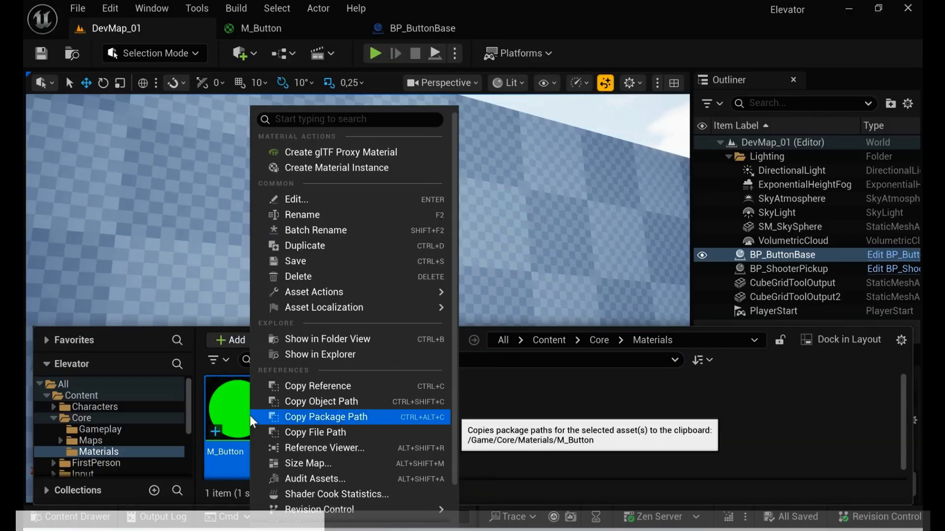
click(341, 168)
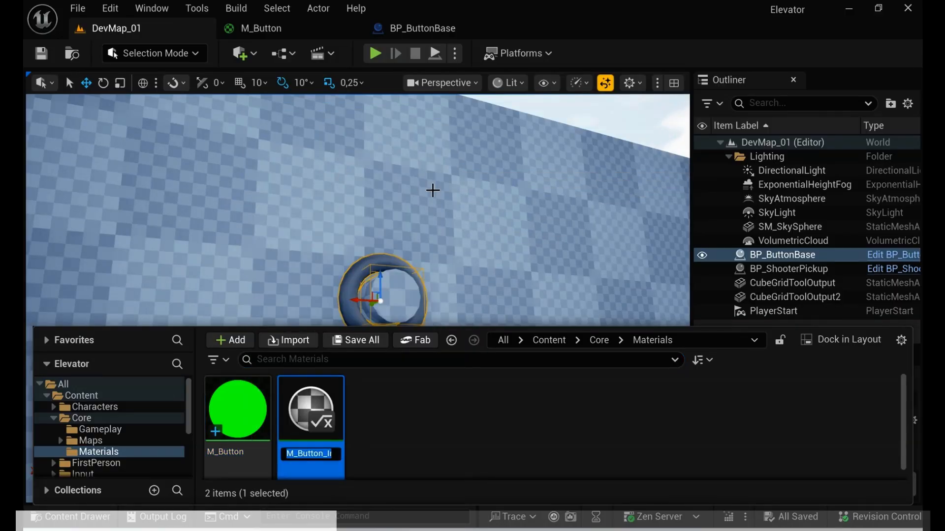
text(M)
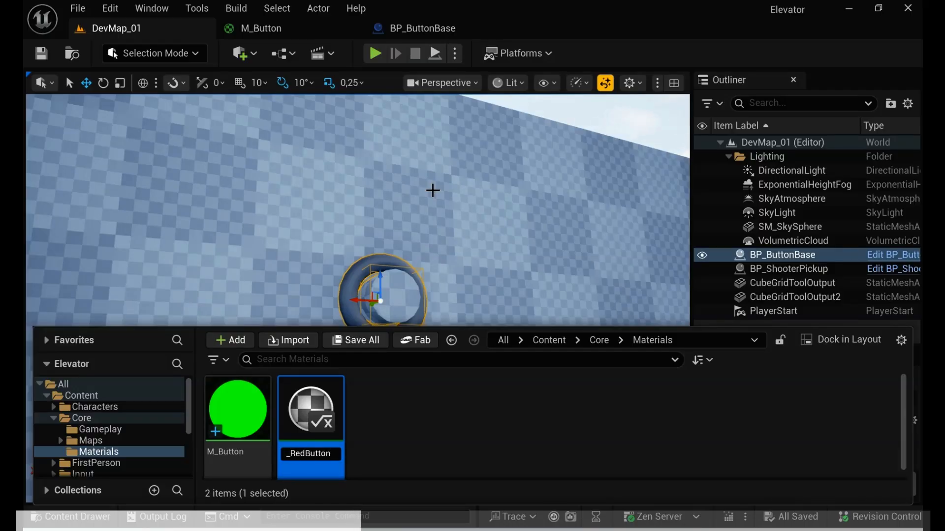
key(Return)
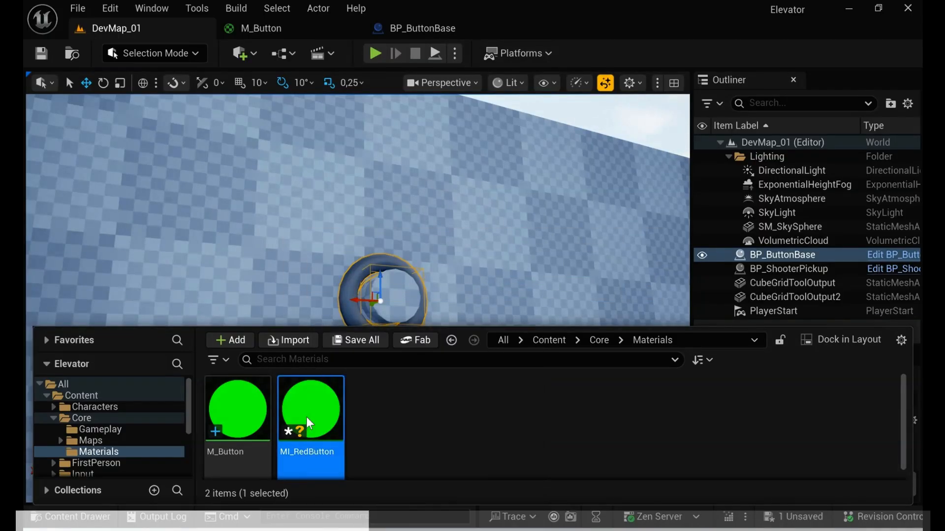
- Open MI_RedButton, override its Color parameter with pure red (R 1.0, G 0.0), and save the instance
double_click(306, 417)
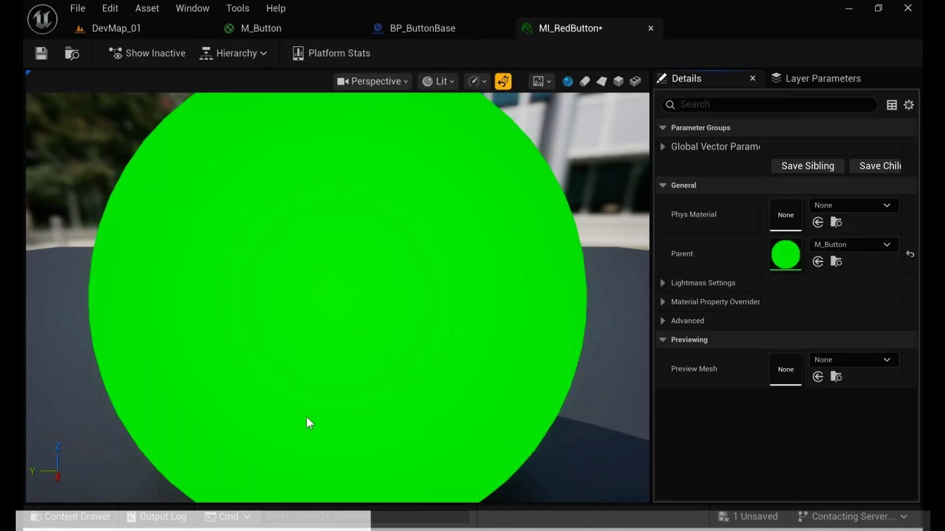
click(661, 147)
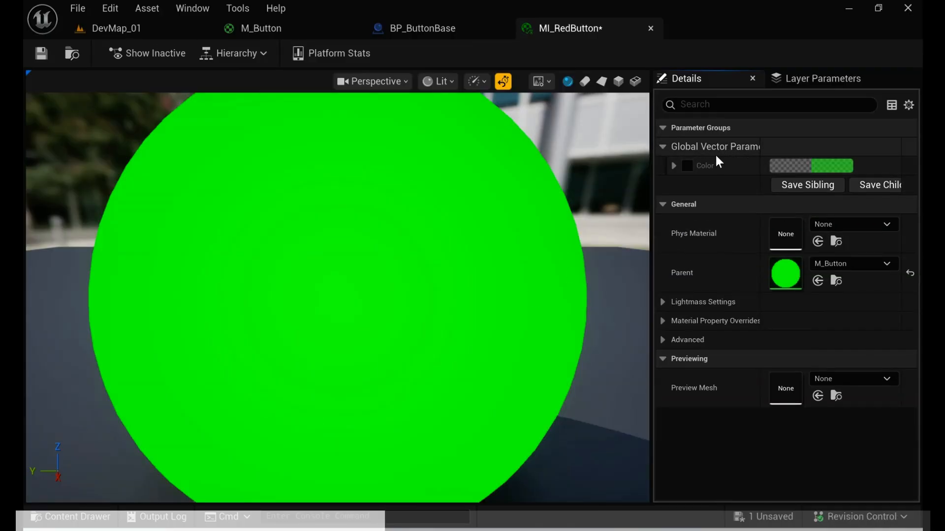
click(687, 165)
click(833, 169)
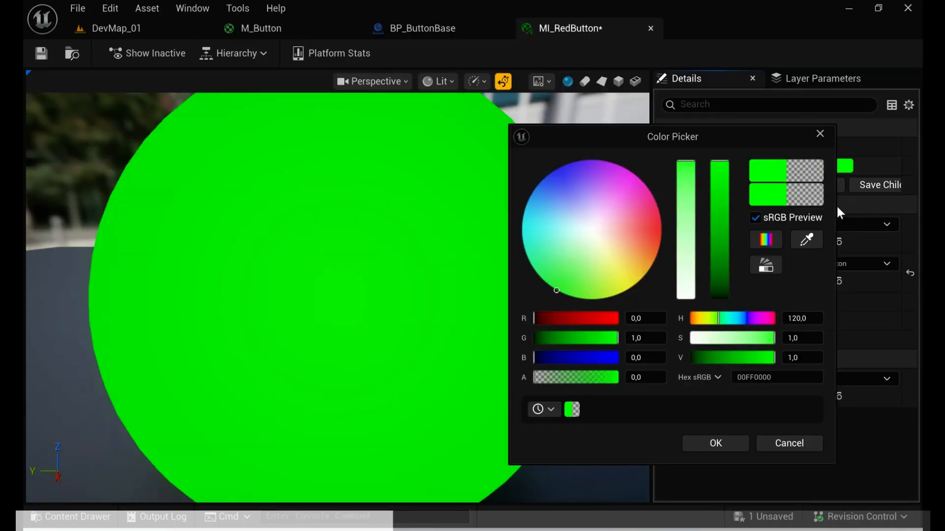
drag(610, 339, 462, 329)
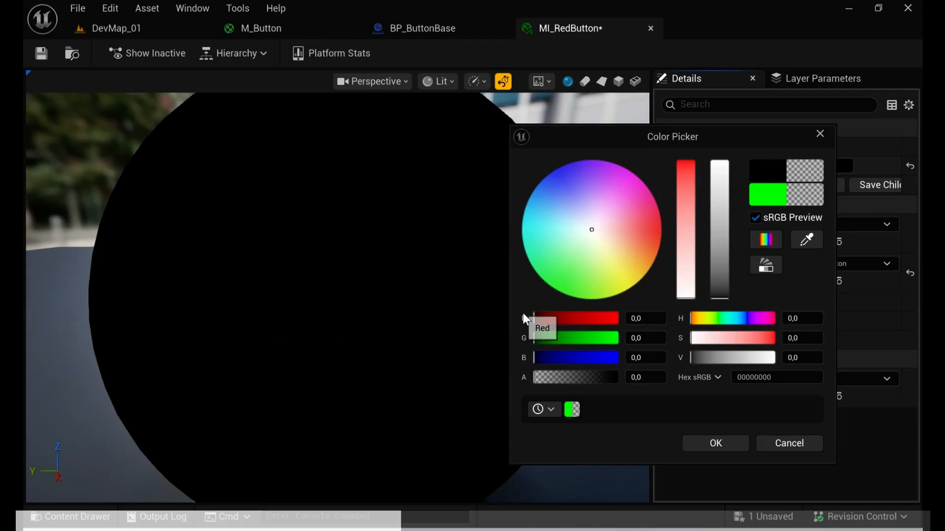
drag(532, 318, 708, 319)
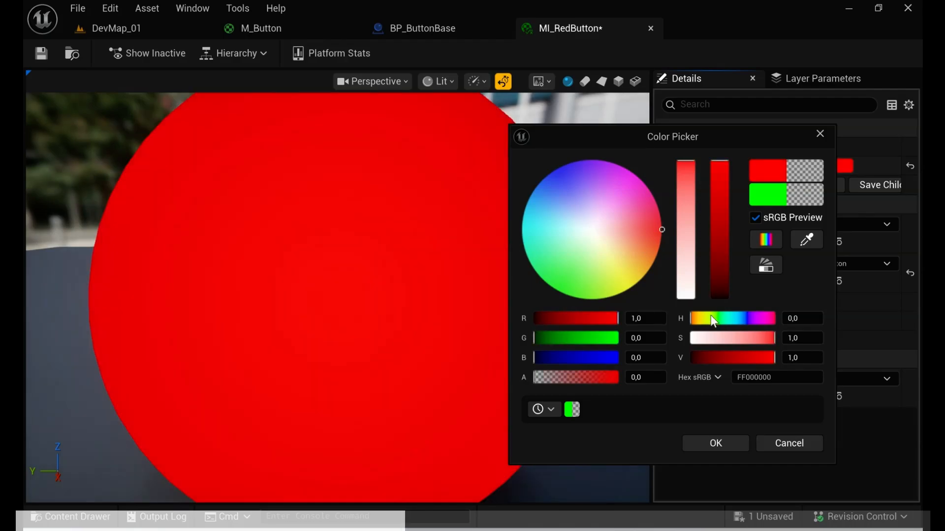
click(698, 444)
click(43, 52)
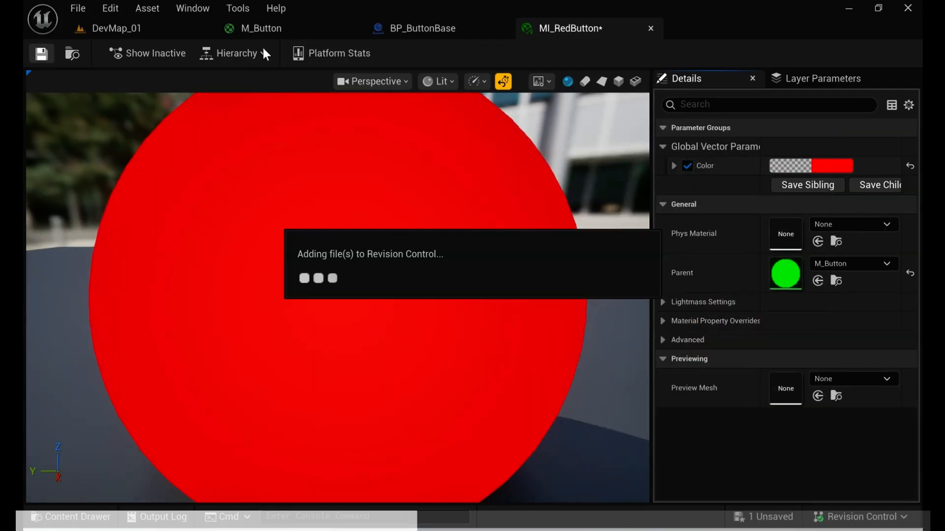
- Back in the DevMap_01 level, create another material instance of M_Button named MI_GreenButton
click(145, 30)
key(ctrl+space)
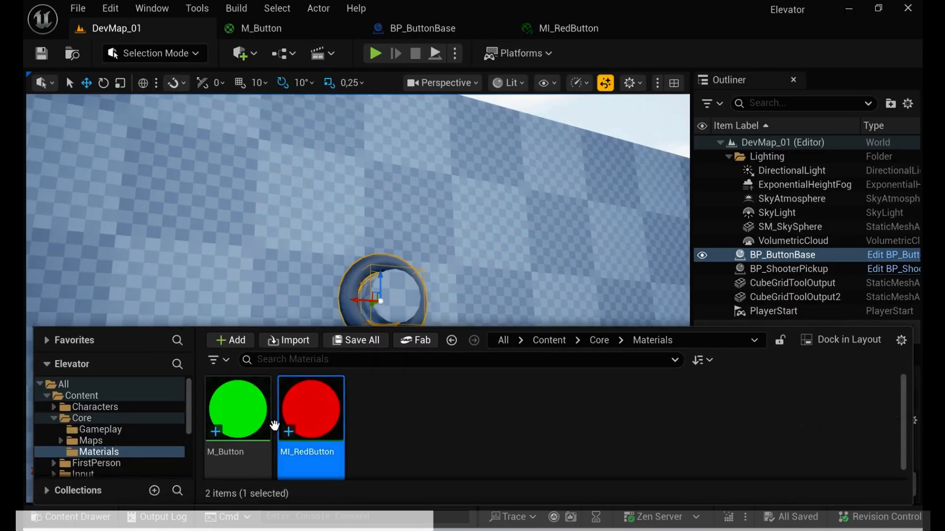
click(249, 413)
right_click(248, 413)
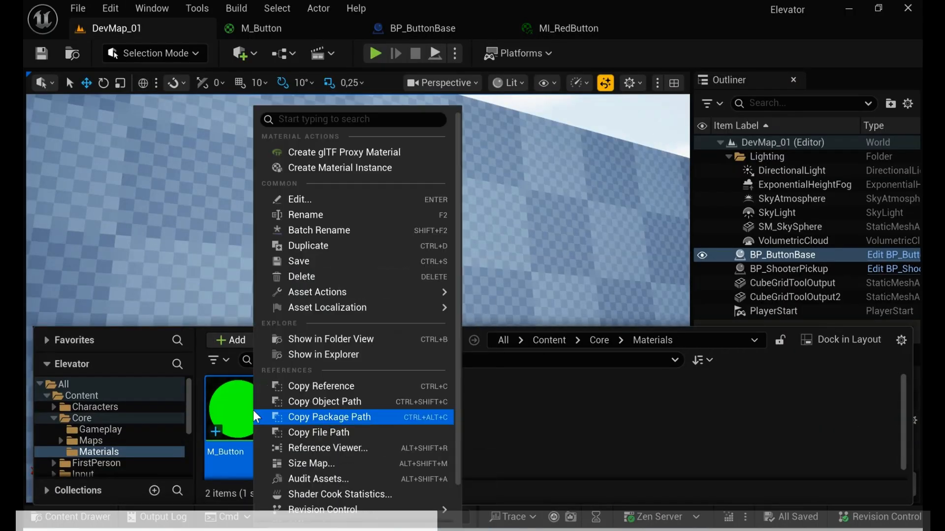
click(316, 168)
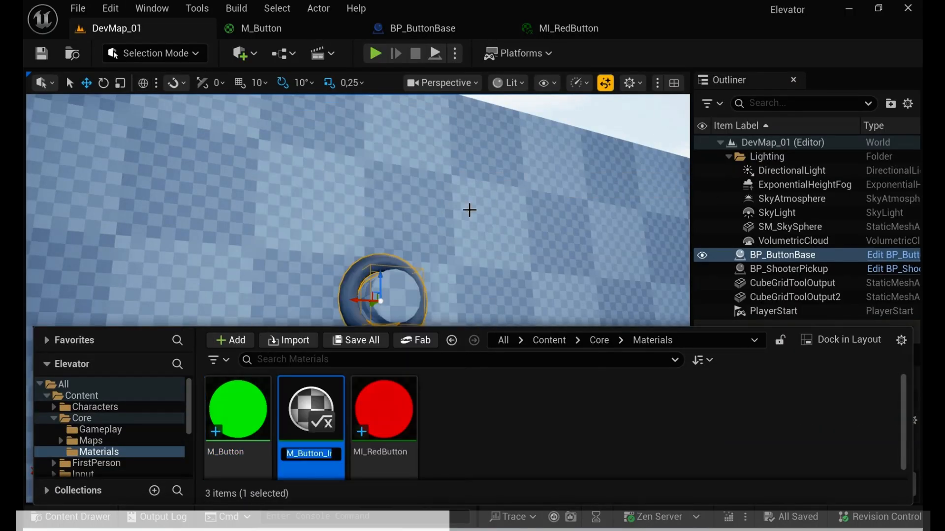
text(MI)
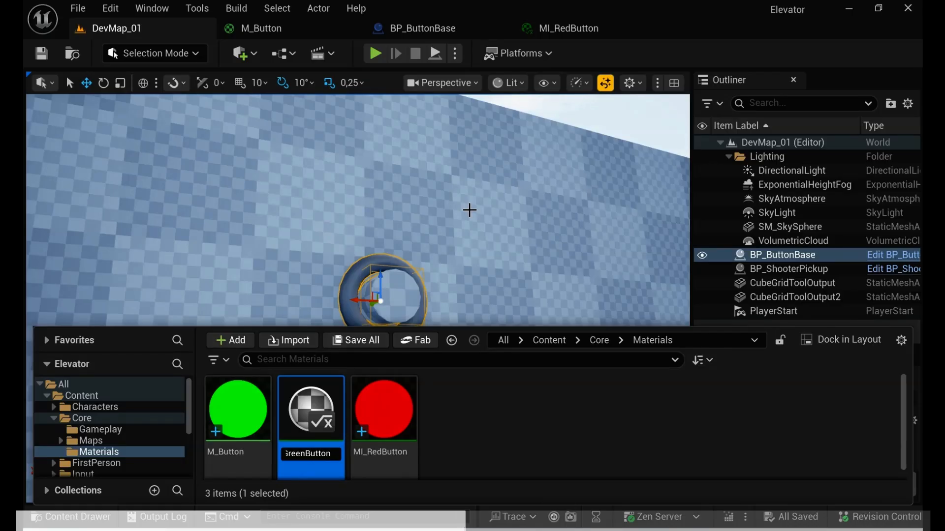
text(_GreenButton)
key(Return)
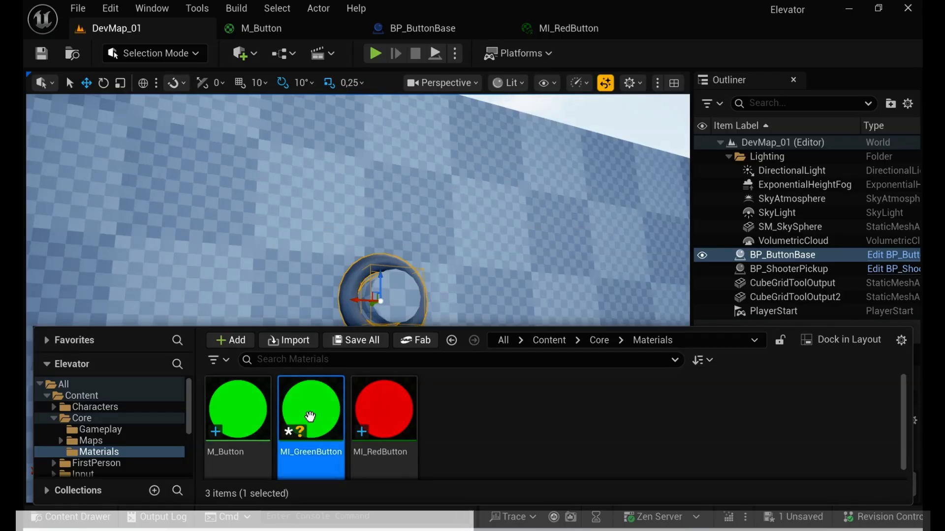
- Open MI_GreenButton to check it, keep its inherited color, and save all assets from the DevMap_01 level
double_click(313, 421)
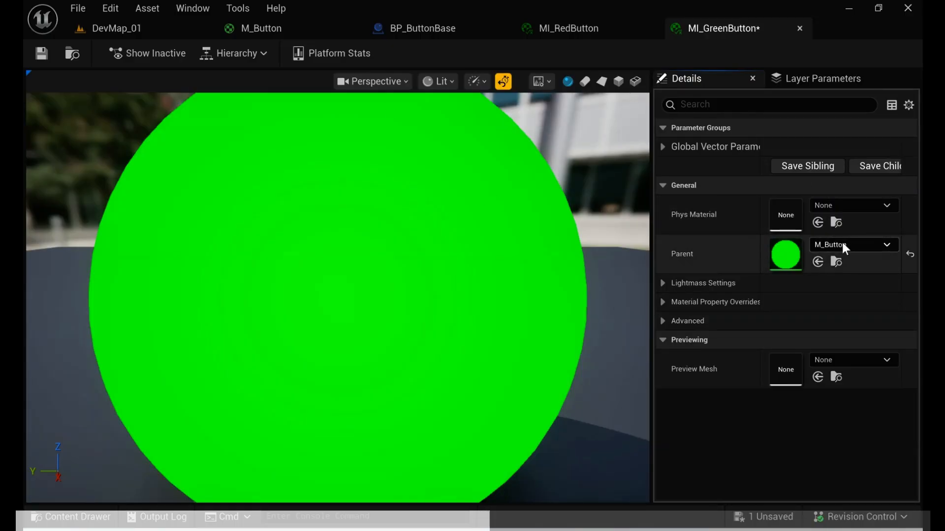
click(93, 30)
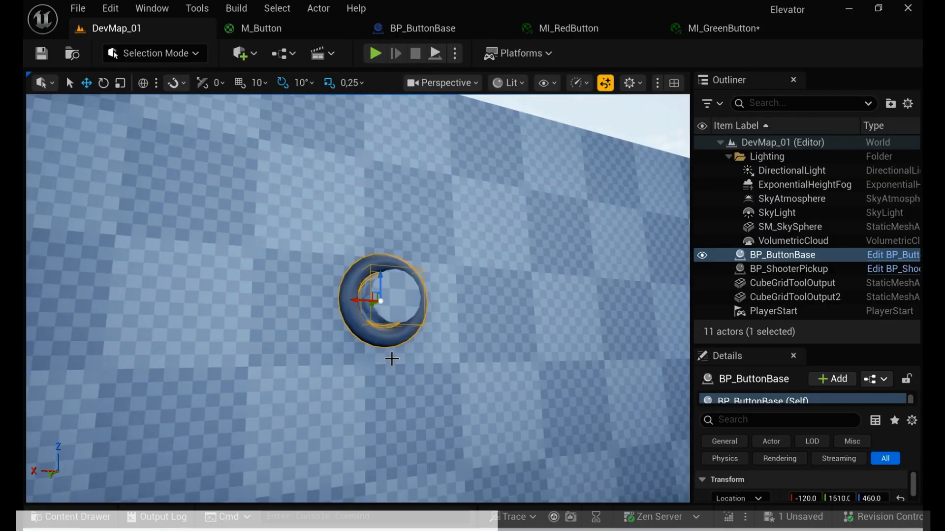
key(ctrl+shift+s)
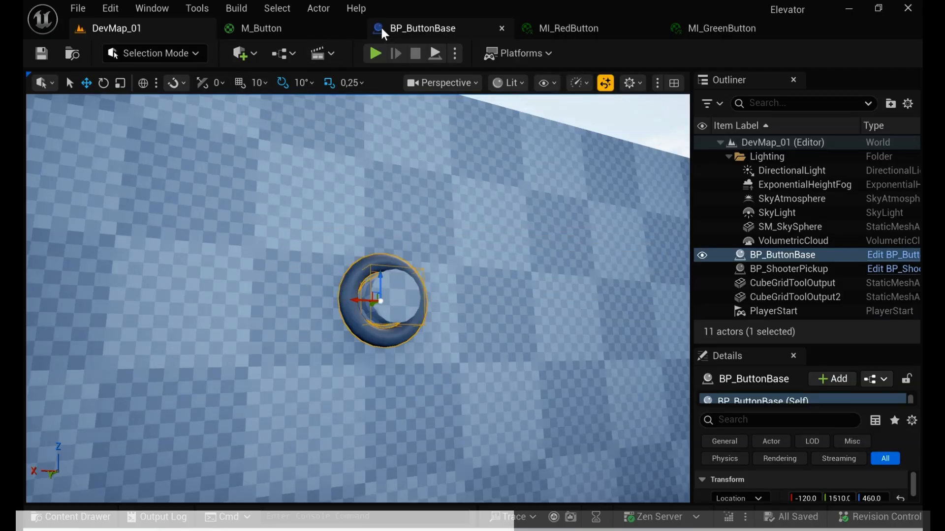
- Open BP_ButtonBase in the full Blueprint editor and open the static mesh used by its Button Mesh component
click(416, 29)
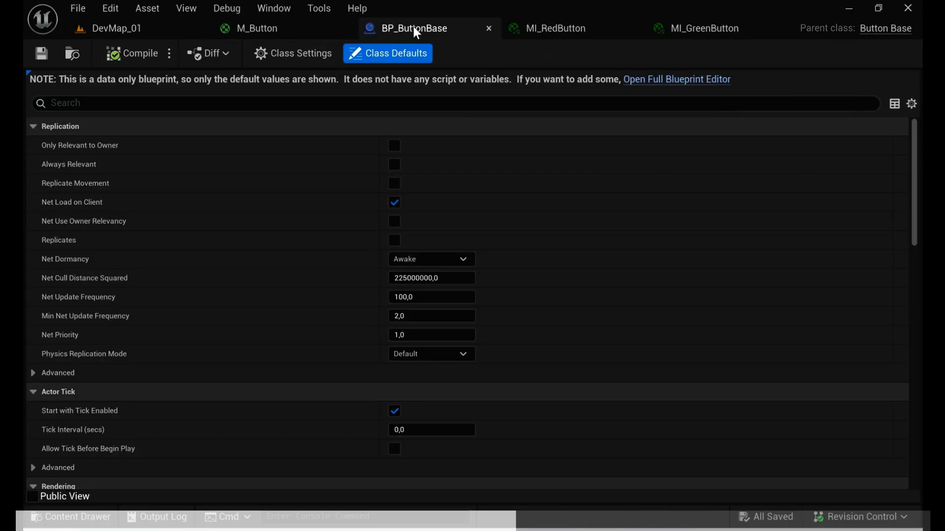
click(679, 82)
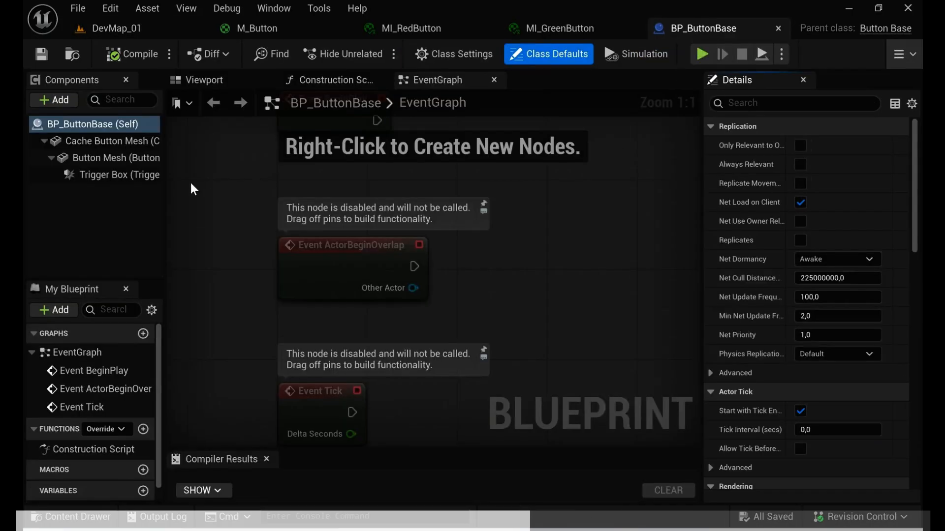
click(95, 157)
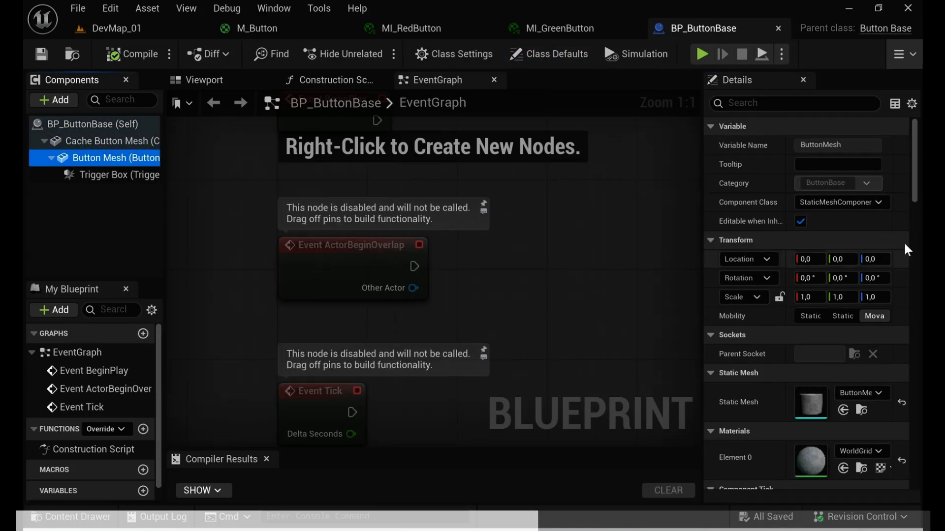
scroll(907, 394, down, 2)
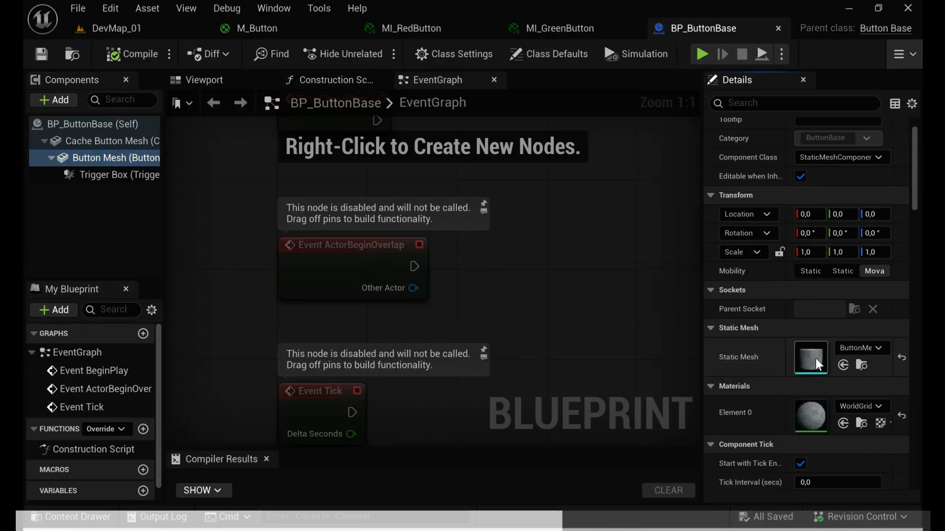
double_click(816, 358)
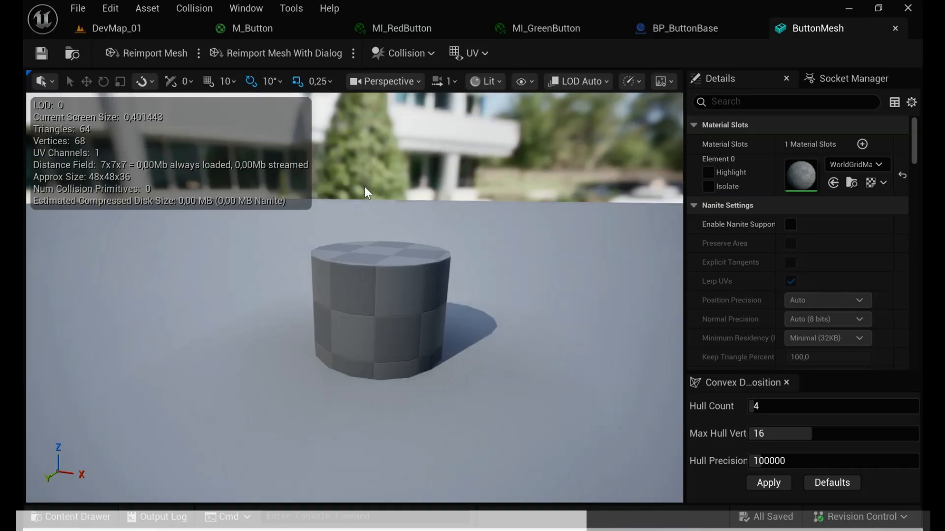
- Add a box simplified collision to the ButtonMesh static mesh
click(202, 13)
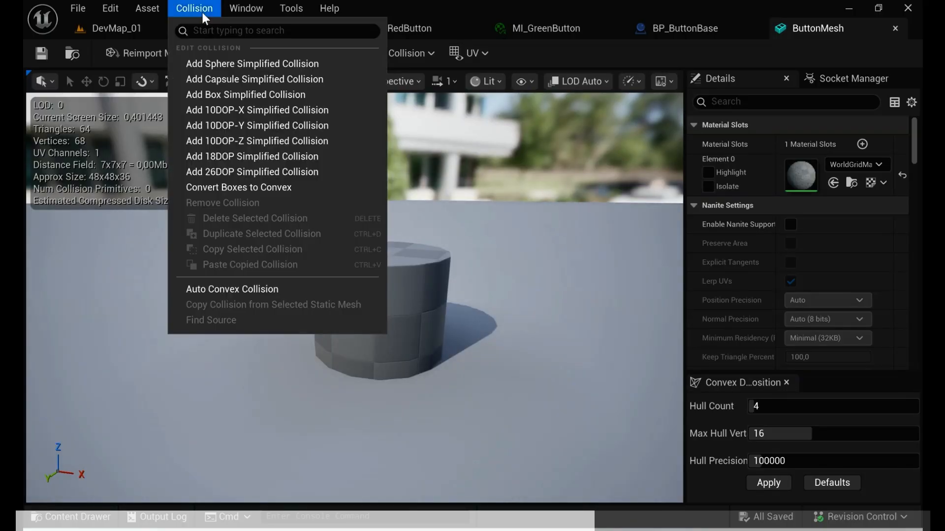
click(232, 95)
right_drag(484, 276, 481, 275)
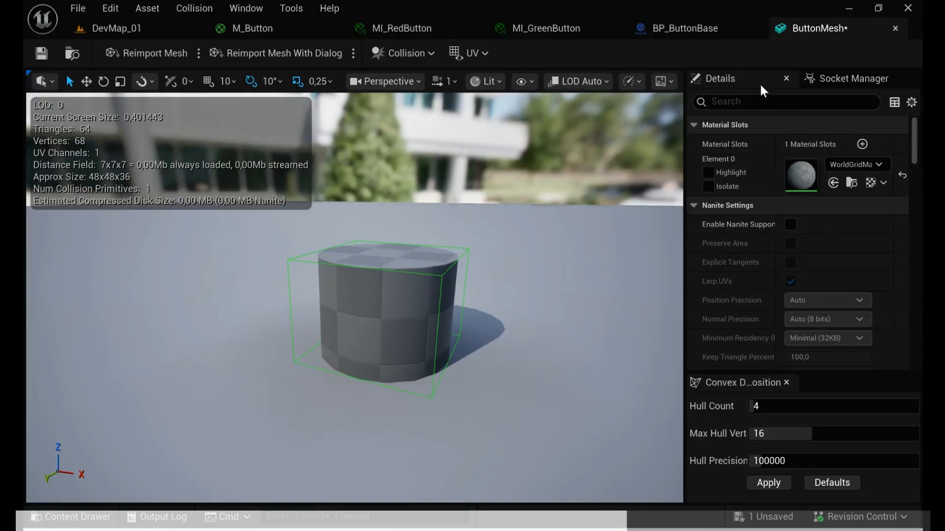
- Add two material slots to ButtonMesh and assign MI_GreenButton to Element 0
click(862, 143)
click(862, 144)
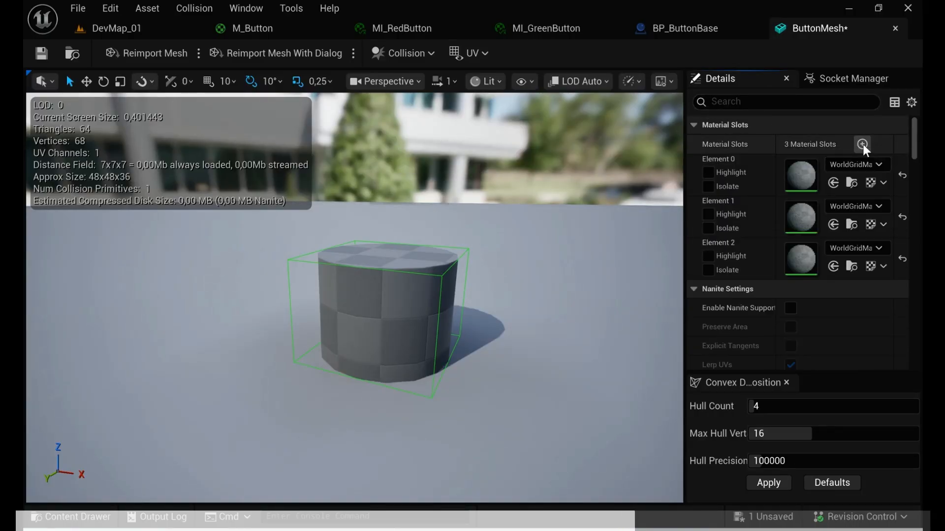
click(846, 163)
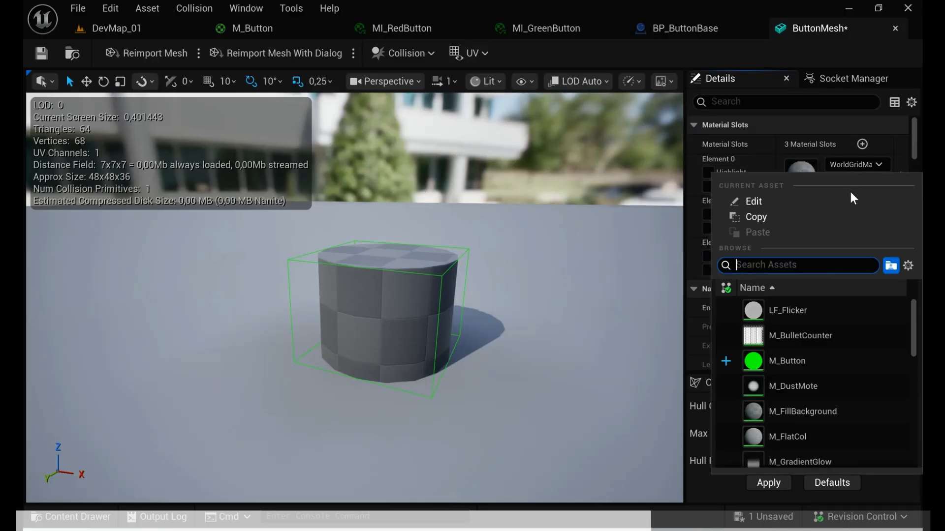
text(mi_gr)
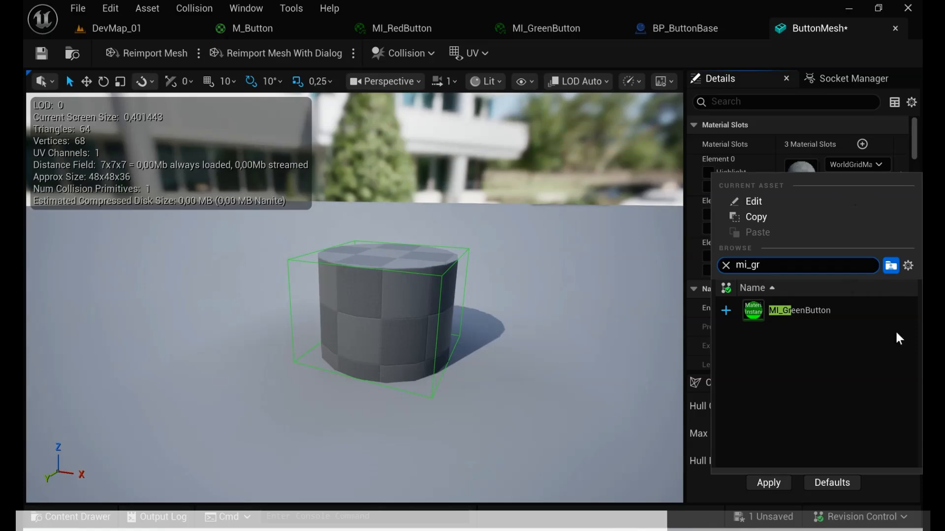
click(834, 311)
- Assign MI_RedButton to Element 1 and MI_GreenButton to Element 2 of ButtonMesh, and save the mesh
click(859, 208)
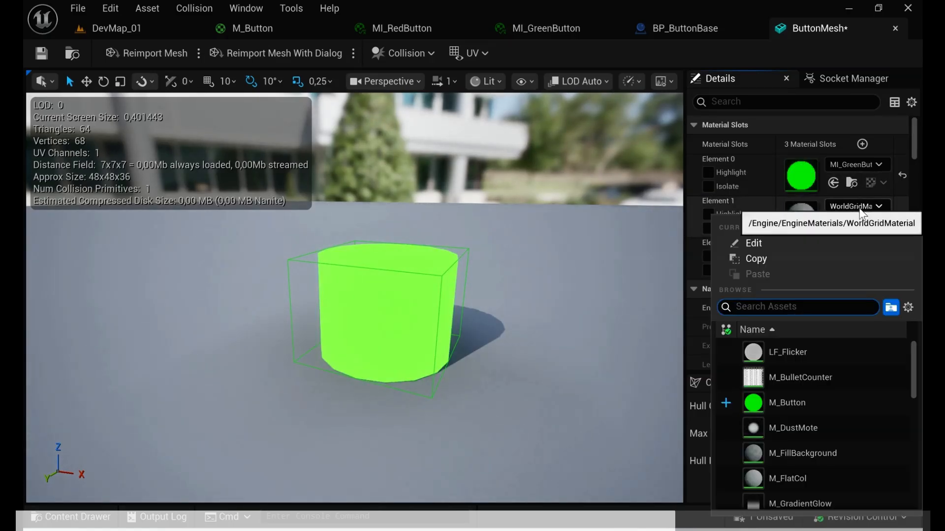
text(Mi_Red)
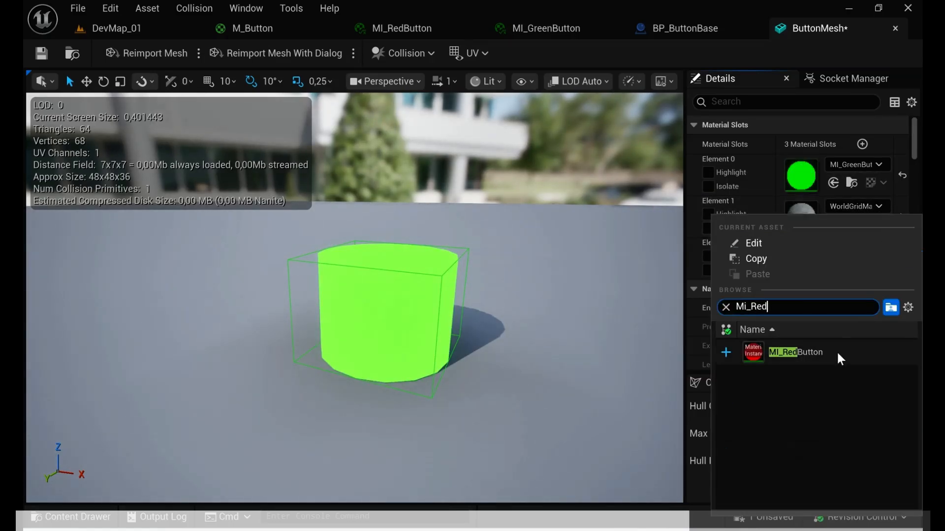
click(836, 352)
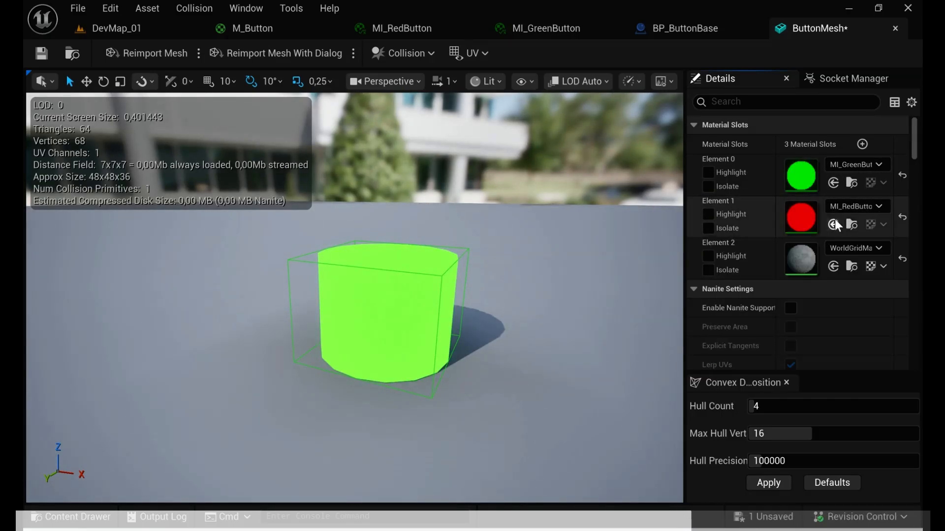
click(852, 251)
text(Mi)
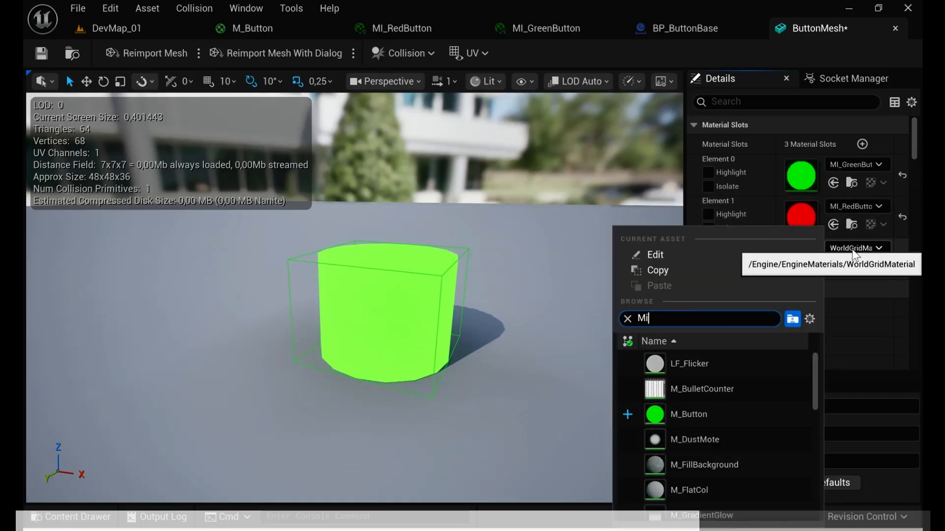
text(_green)
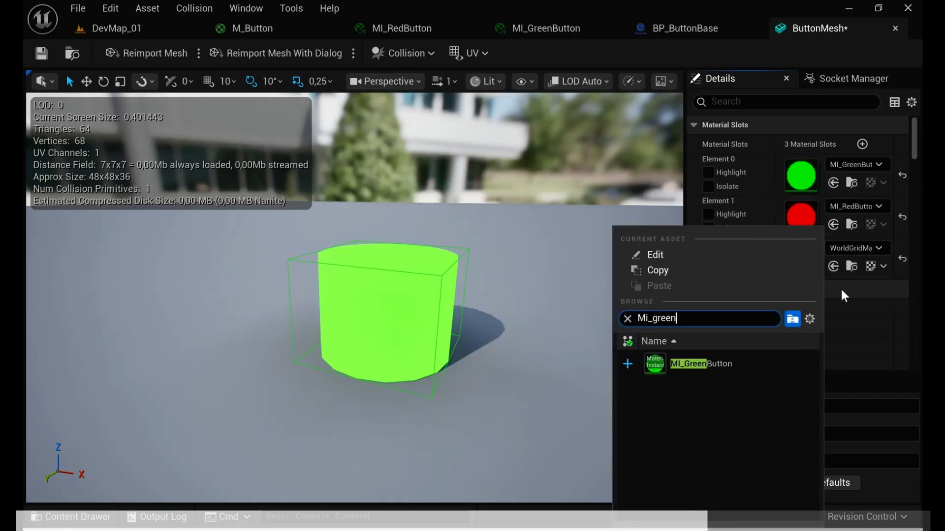
click(713, 363)
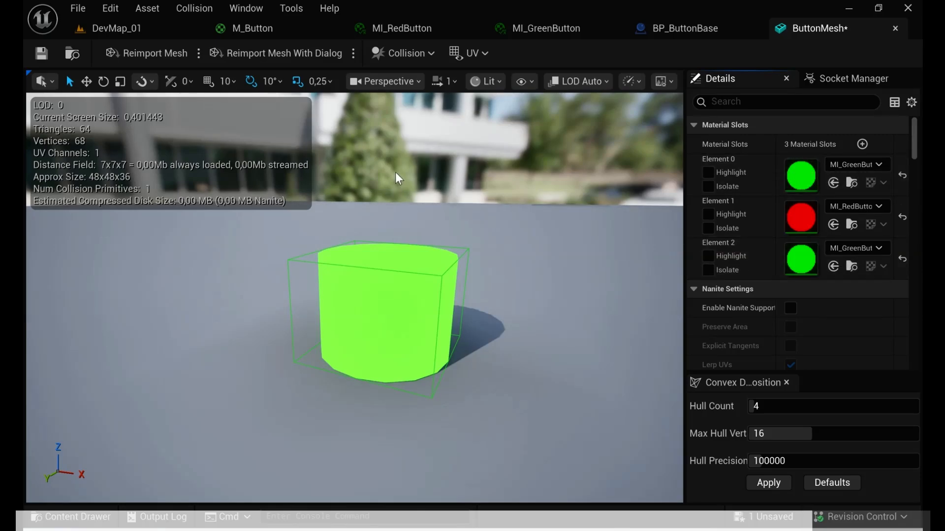
click(41, 53)
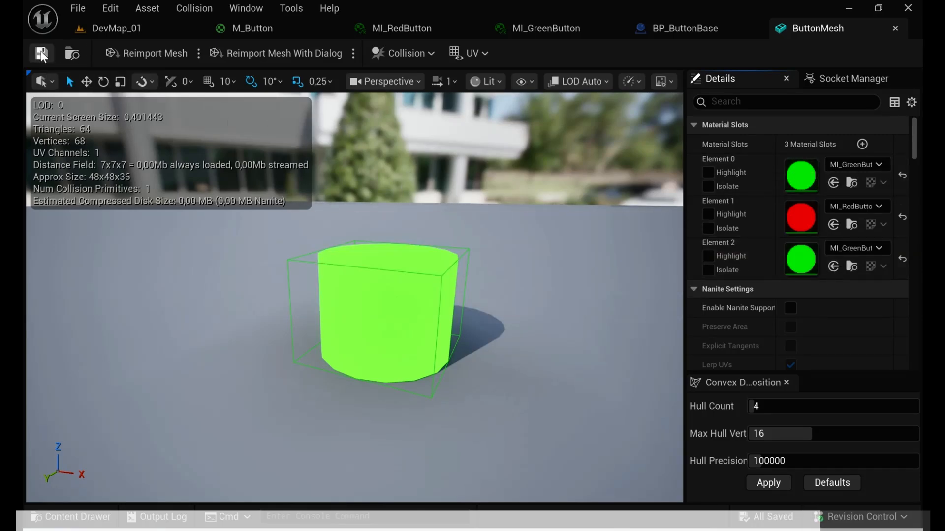
- Return to the DevMap_01 level, start a play session, and shoot at the wall button to test it
click(109, 26)
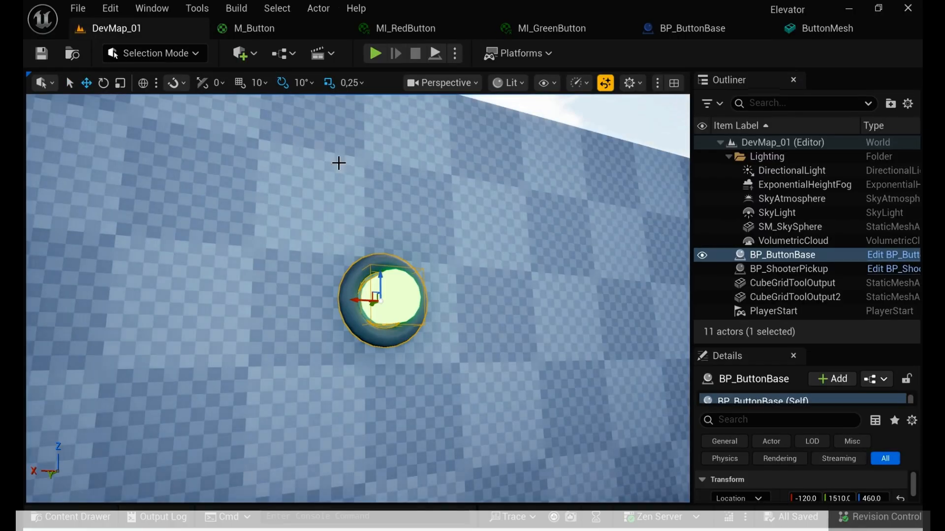
right_drag(462, 219, 468, 238)
click(372, 52)
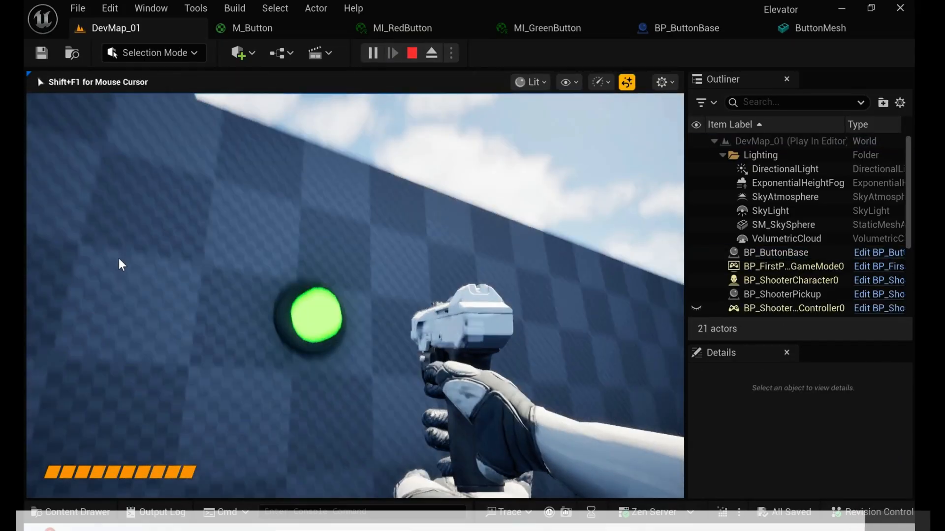
click(116, 262)
click(114, 264)
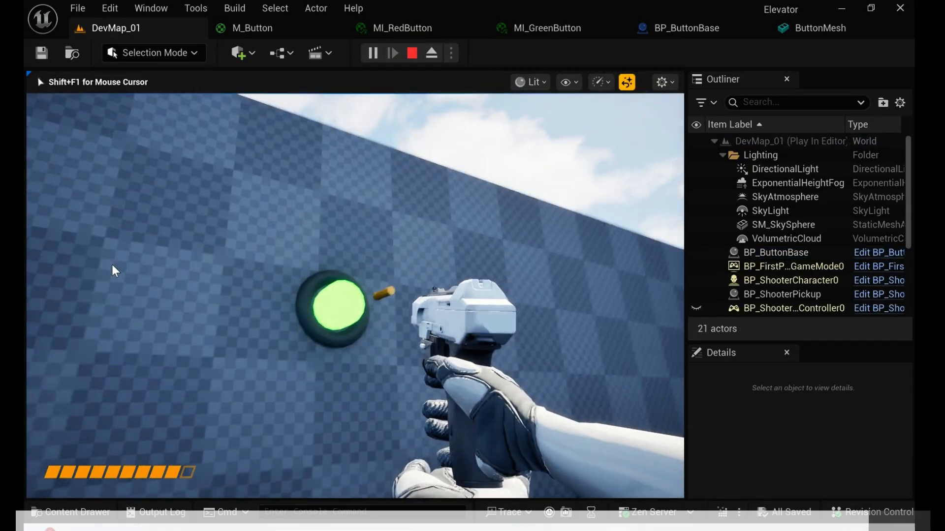
click(111, 265)
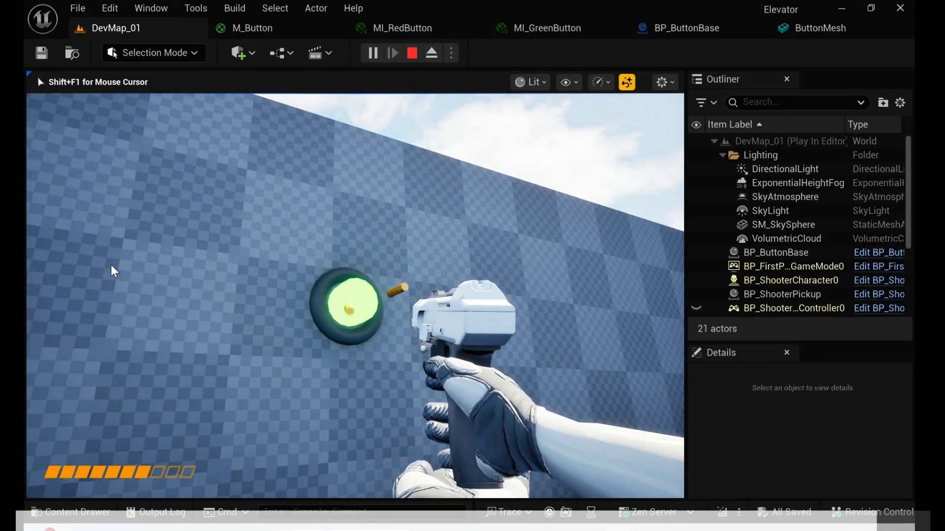
- Walk away from the wall button, come back to it, and shoot at it again
key(s)
key(w)
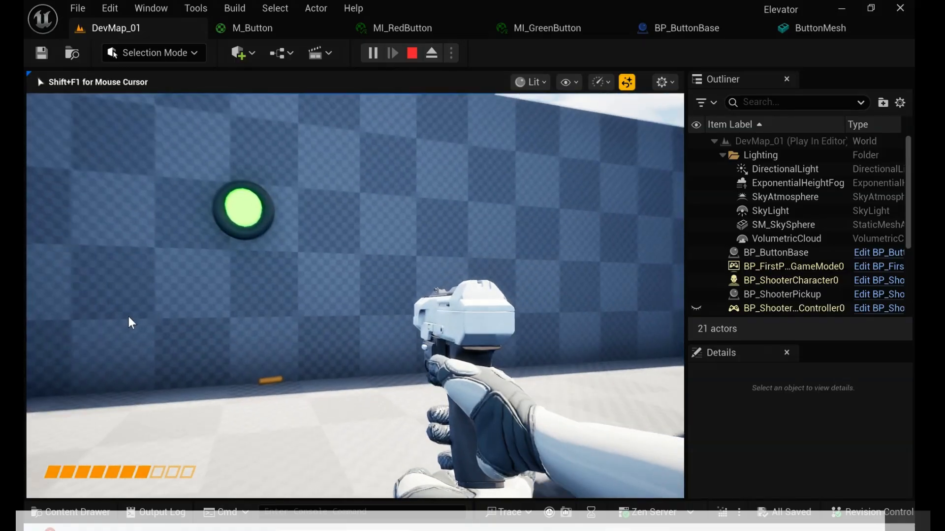
key(s)
key(w)
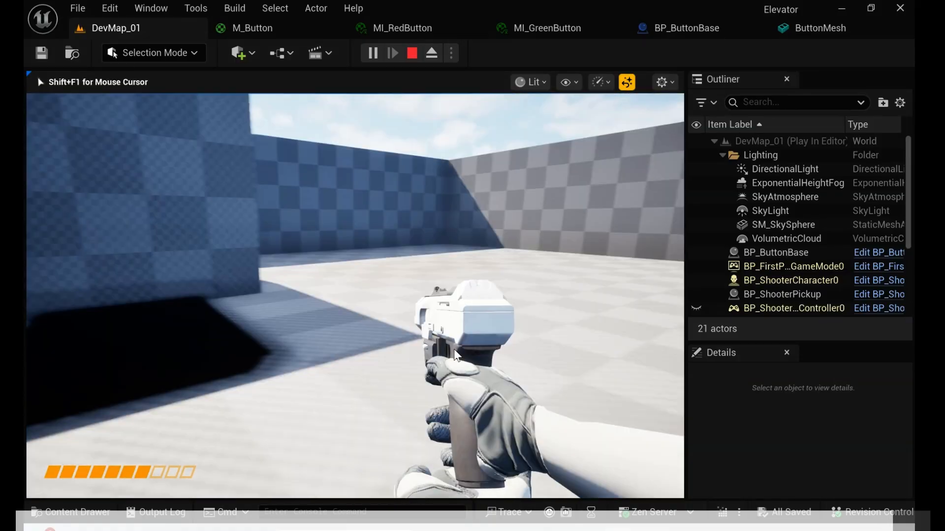
key(w)
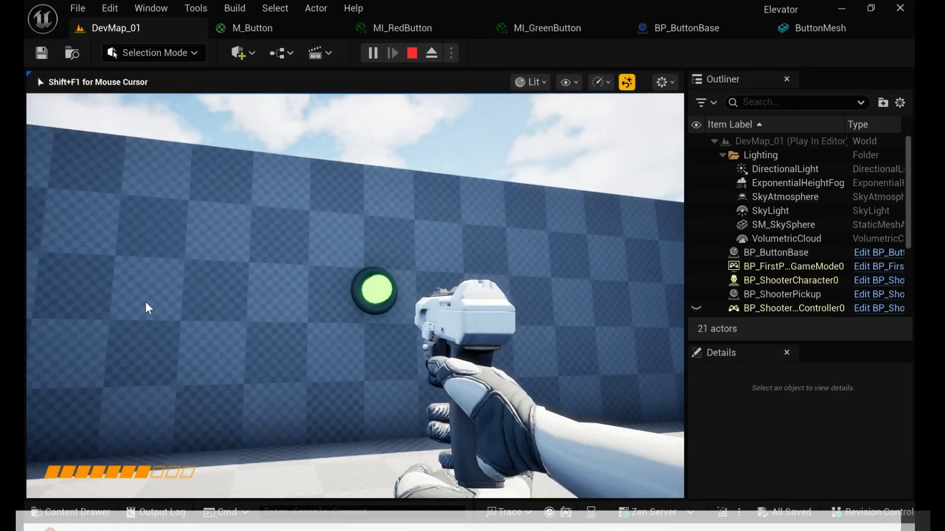
click(150, 300)
click(150, 300)
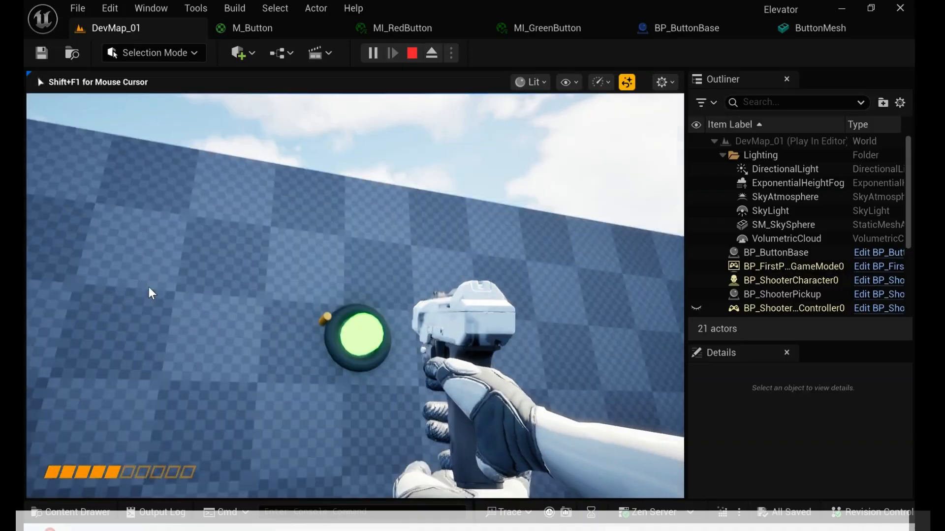